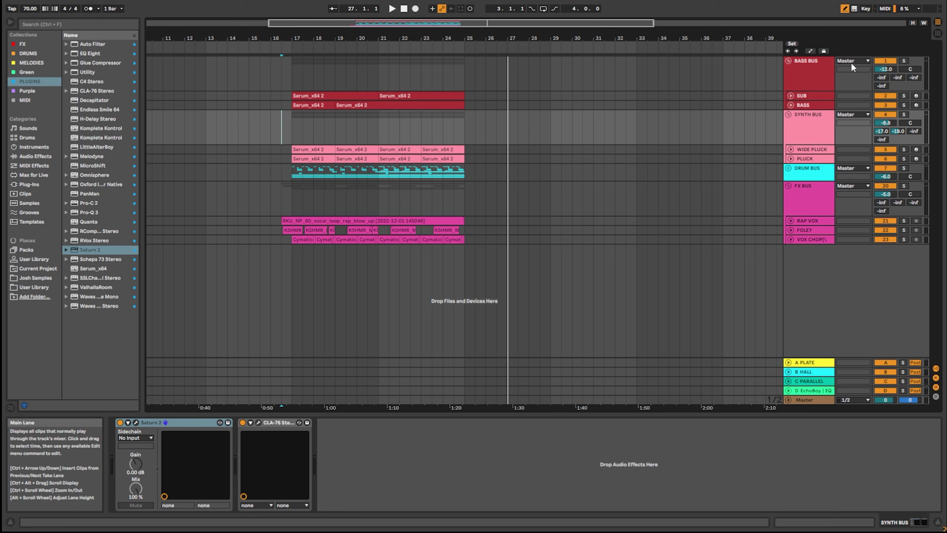
- Expand the WIDE PLUCK track, solo it and play its part from bar 17
click(790, 150)
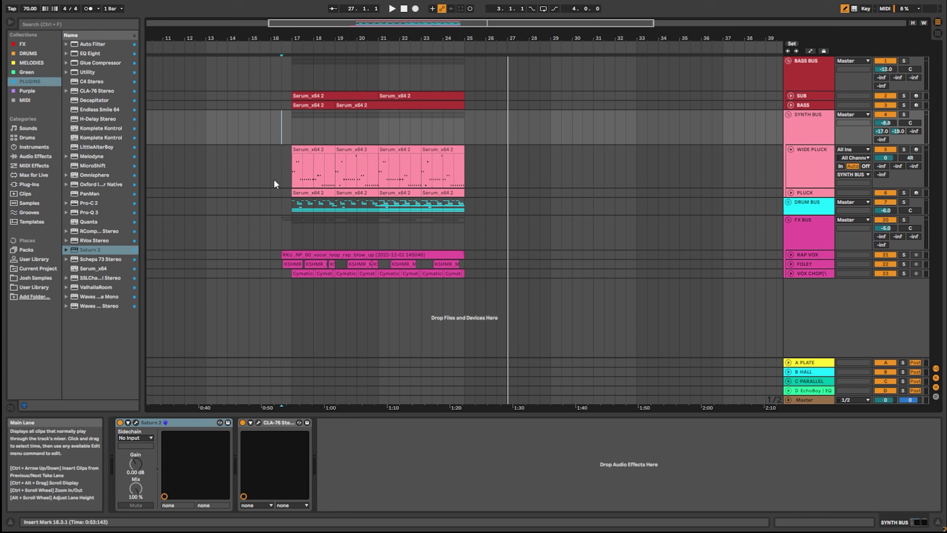
click(293, 168)
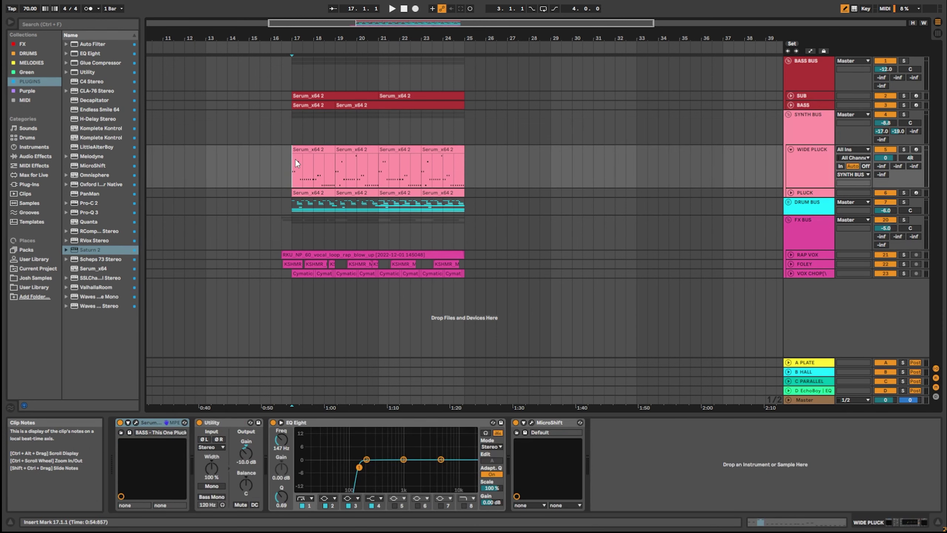
scroll(290, 167, up, 5)
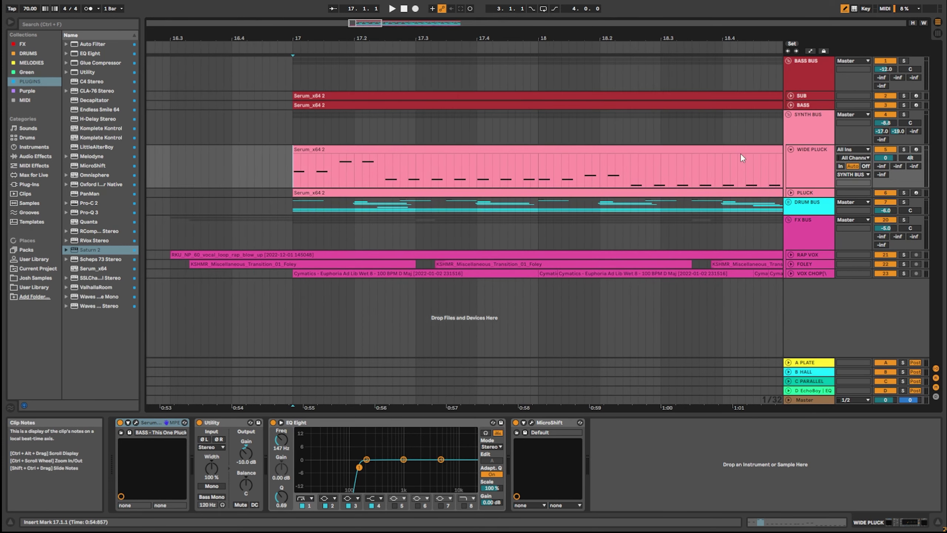
key(space)
click(902, 149)
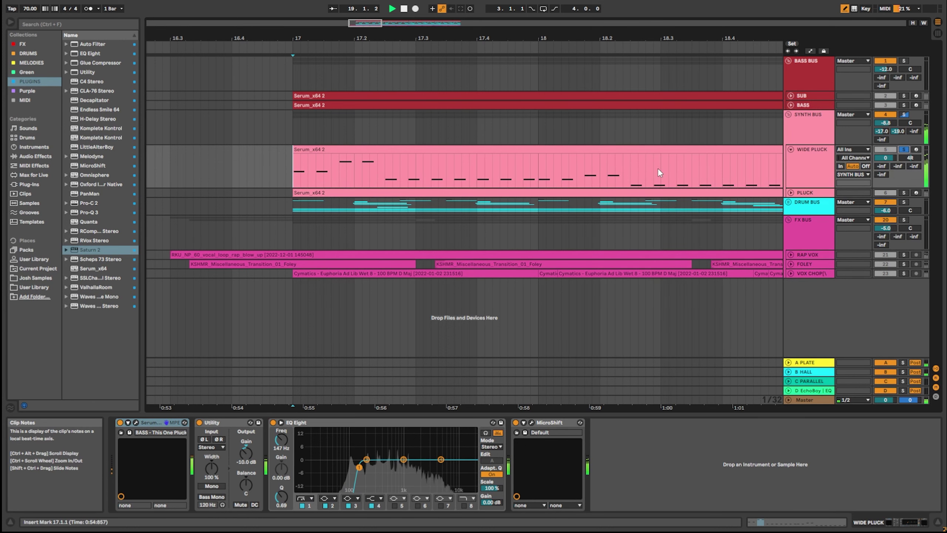
scroll(658, 167, down, 6)
scroll(446, 176, up, 6)
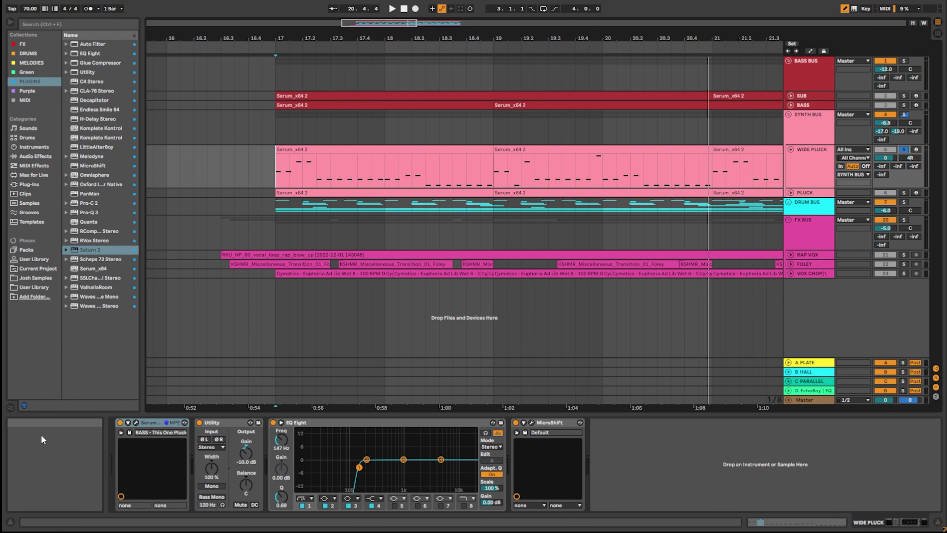
- Inspect the WIDE PLUCK track's Serum patch, including ENV 2, ENV 3 and the cutoff of the effects filter
click(137, 422)
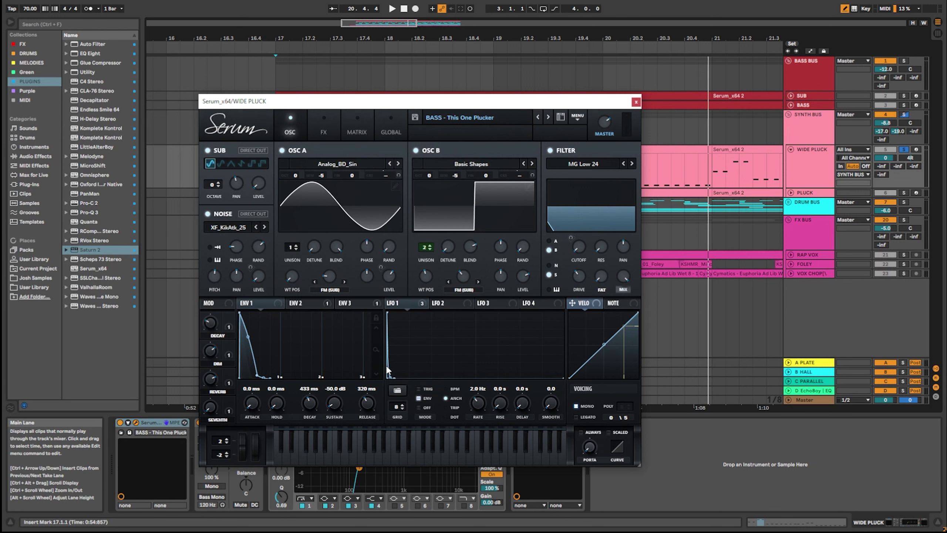
click(302, 303)
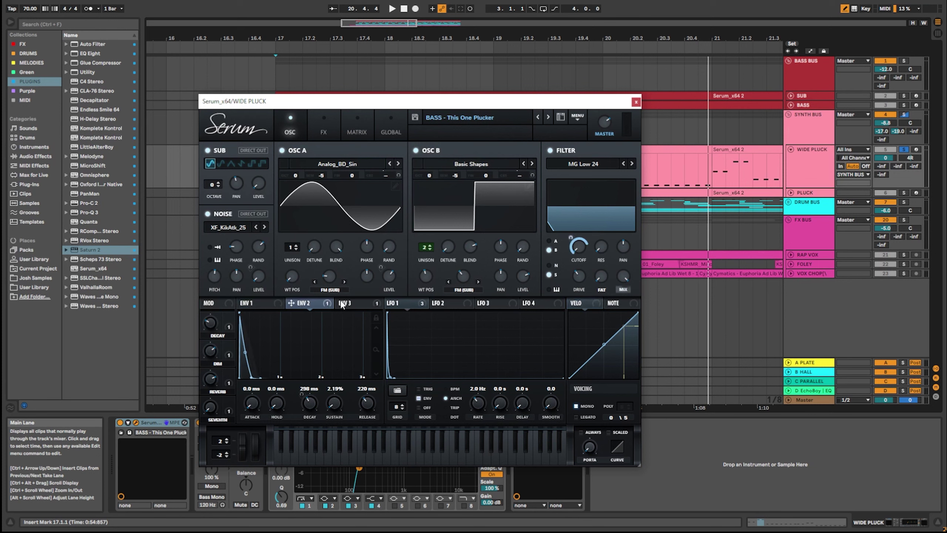
click(351, 303)
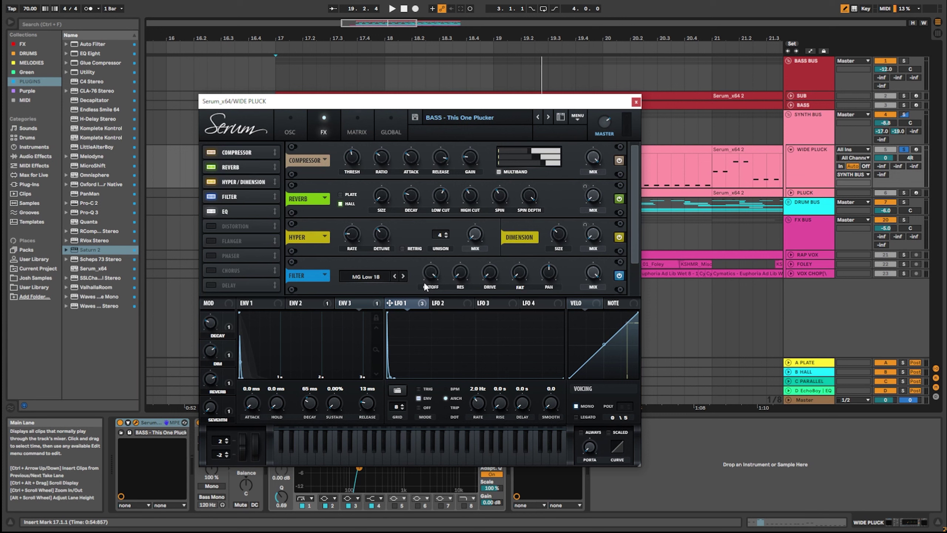
mouse_move(434, 274)
drag(434, 274, 423, 298)
click(635, 102)
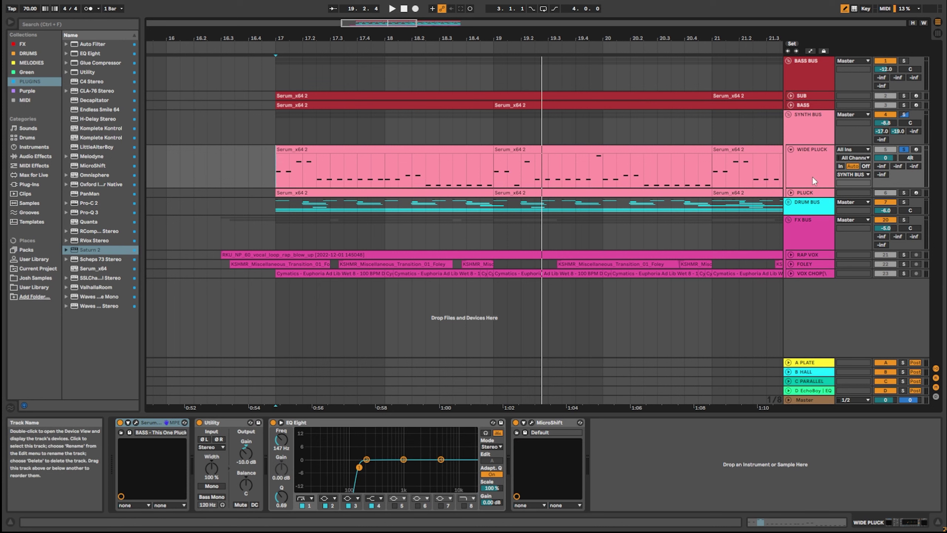
- Expand the PLUCK track, solo it in place of WIDE PLUCK and play it from bar 17
click(790, 192)
click(904, 192)
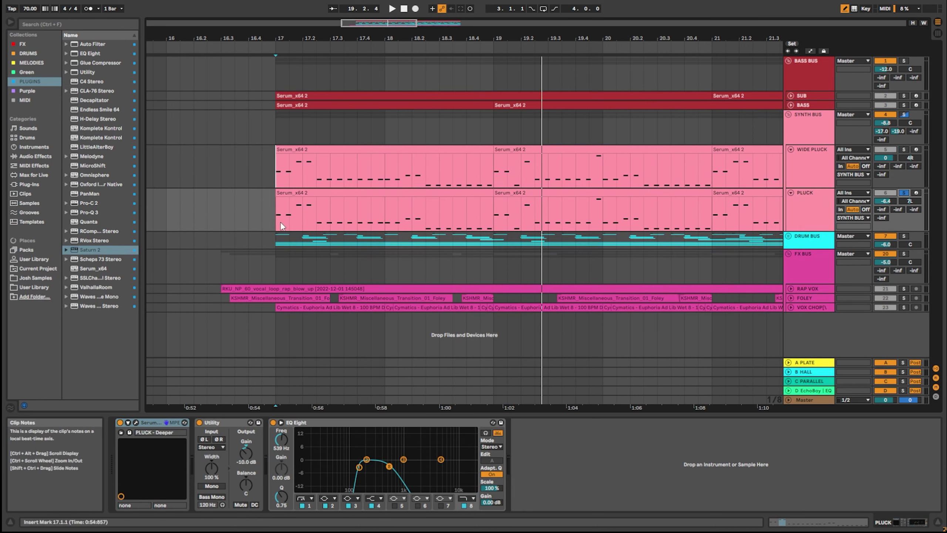
click(276, 214)
key(space)
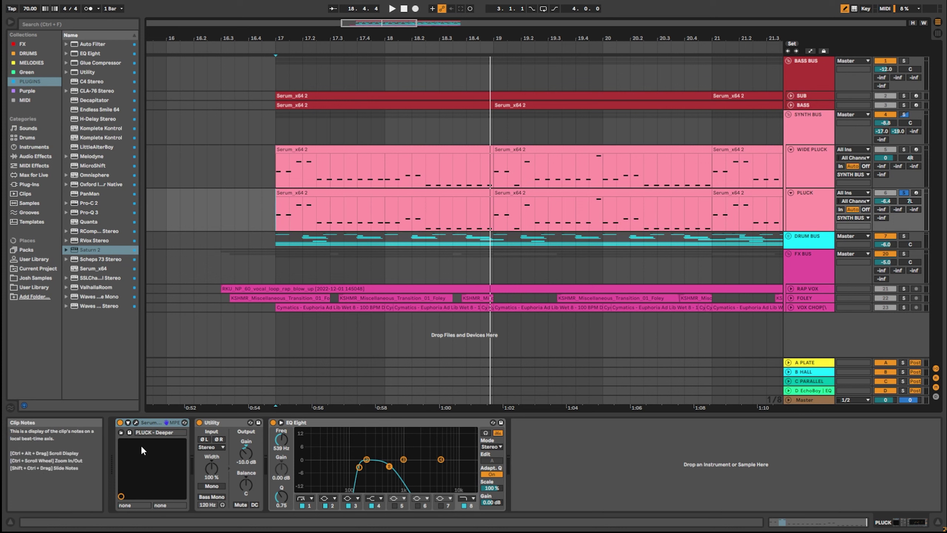
- Check the PLUCK track's Serum patch and play both pluck tracks together with SYNTH BUS soloed
click(136, 423)
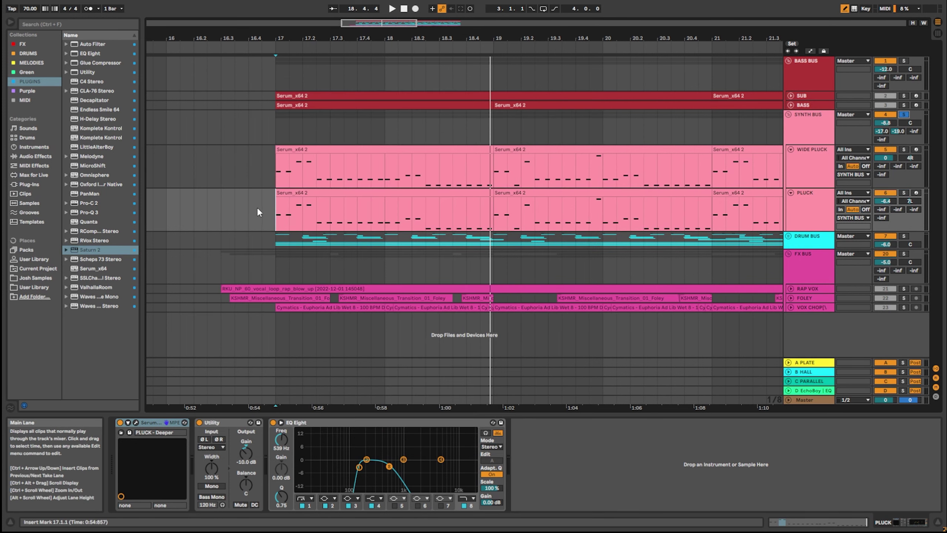
key(space)
key(space)
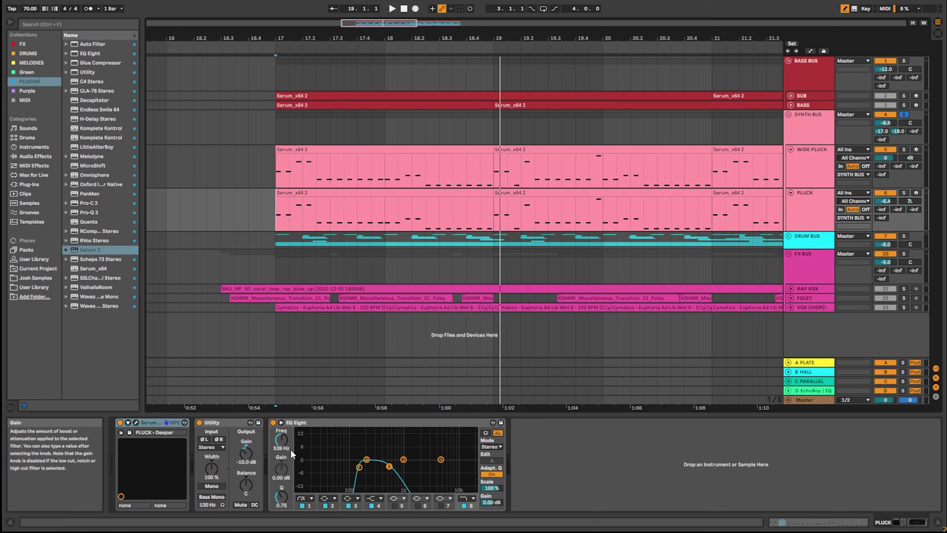
- Inspect the EQ Eight filters on PLUCK and WIDE PLUCK, and the MicroShift settings on WIDE PLUCK
click(360, 468)
click(394, 468)
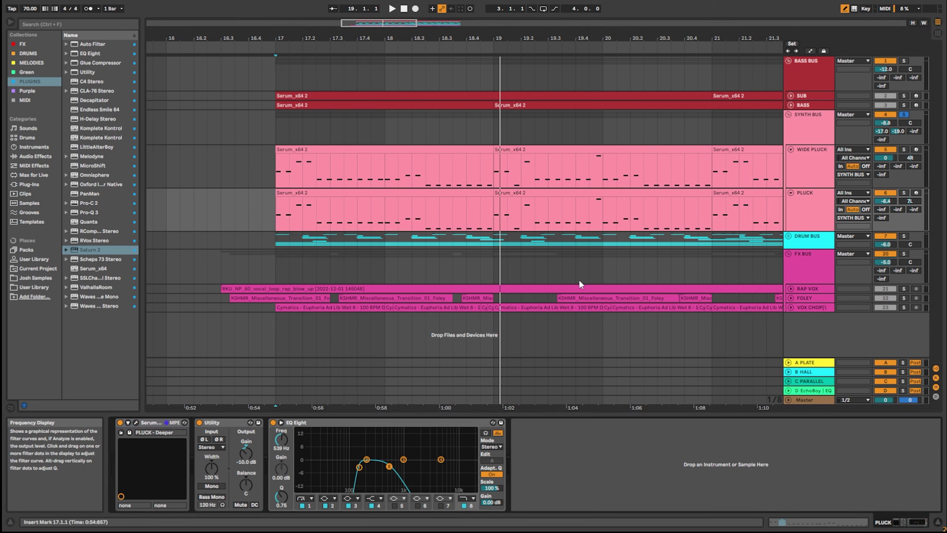
click(810, 164)
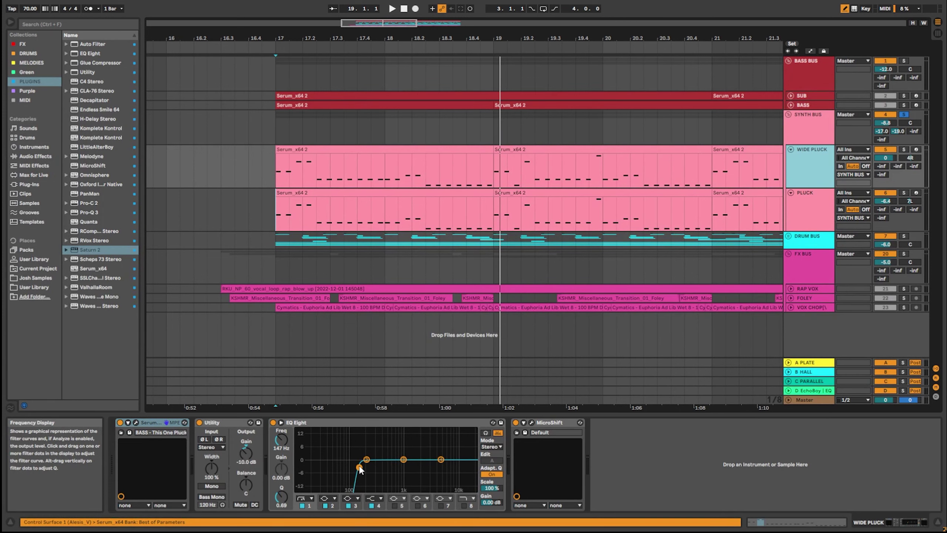
click(531, 422)
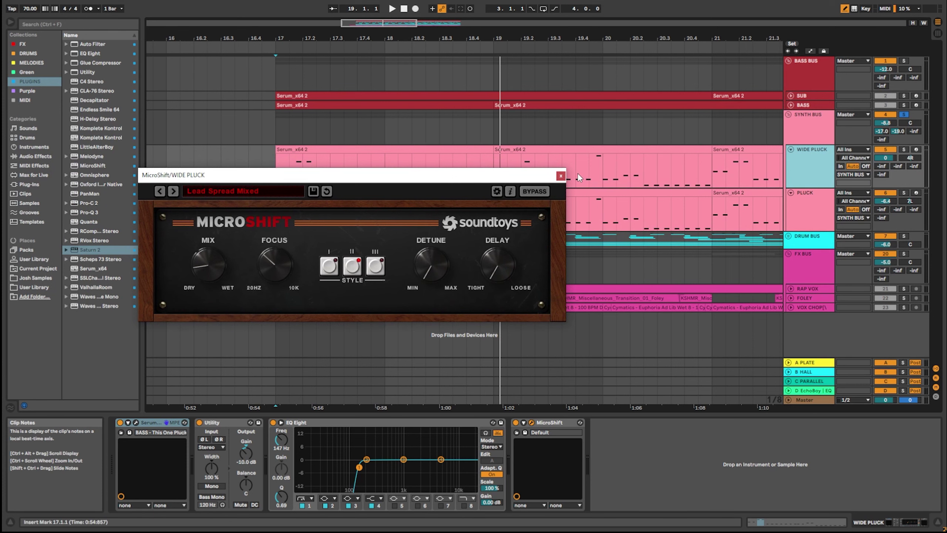
click(561, 176)
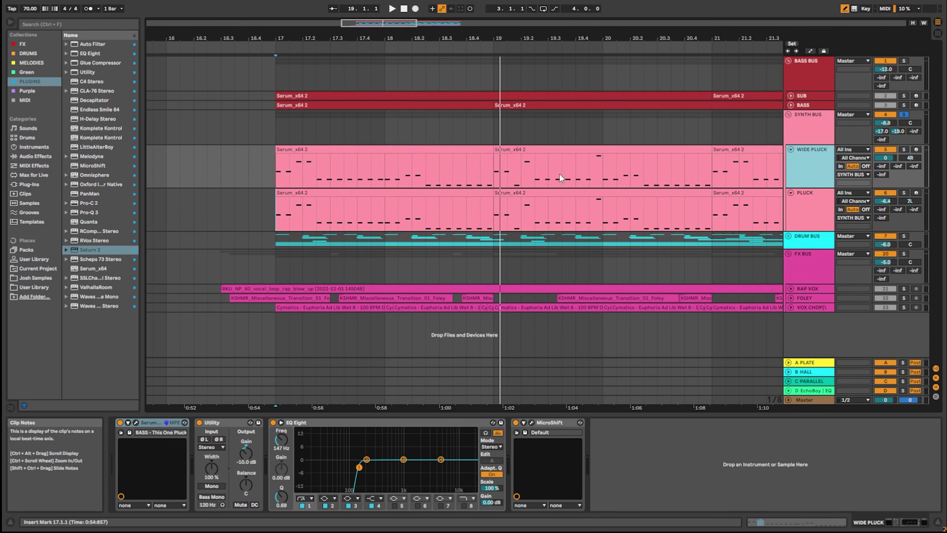
- Inspect the Saturn 2 and CLA-76 settings on SYNTH BUS, and take the bus out of solo
drag(223, 215, 496, 211)
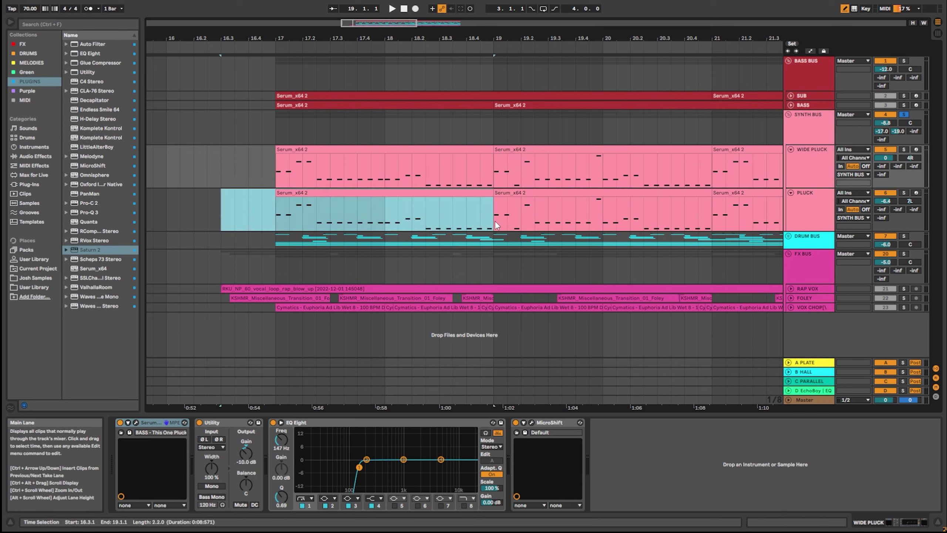
click(493, 210)
click(816, 127)
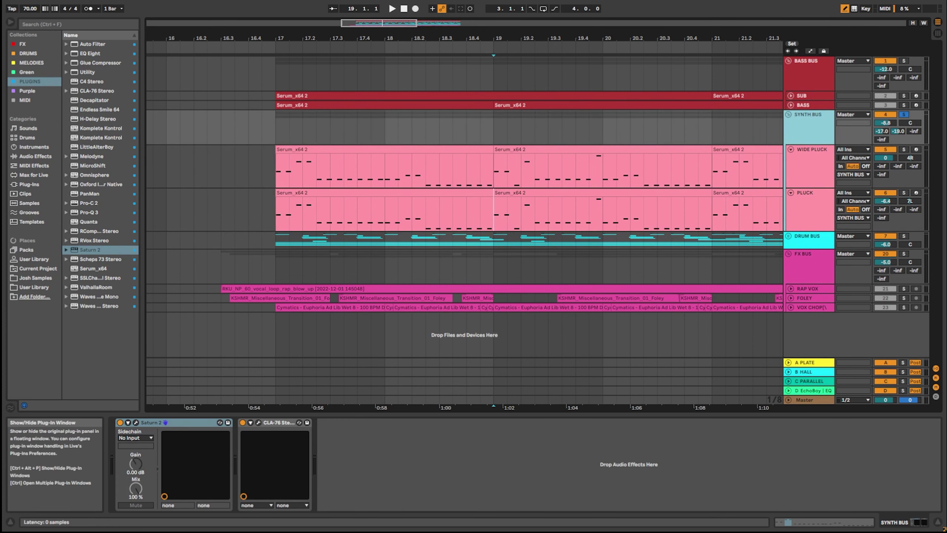
click(136, 422)
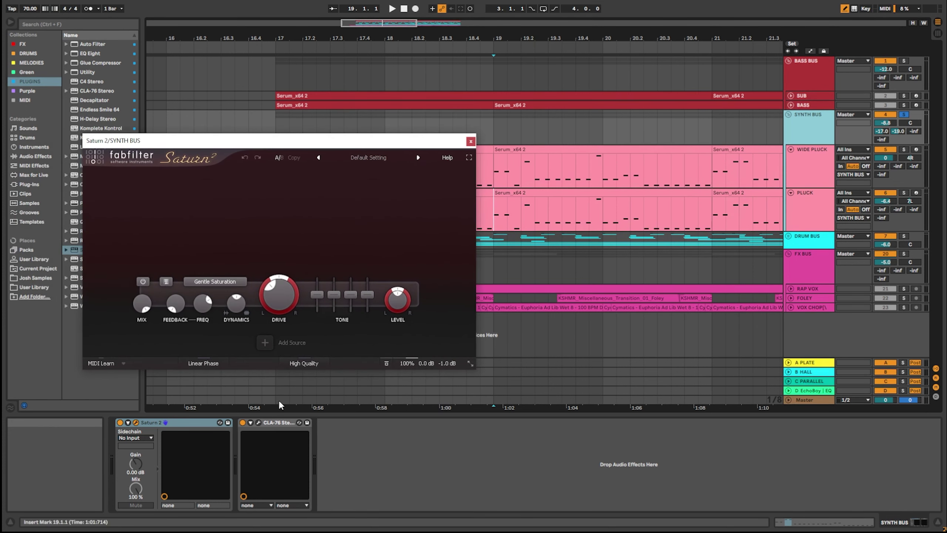
click(259, 423)
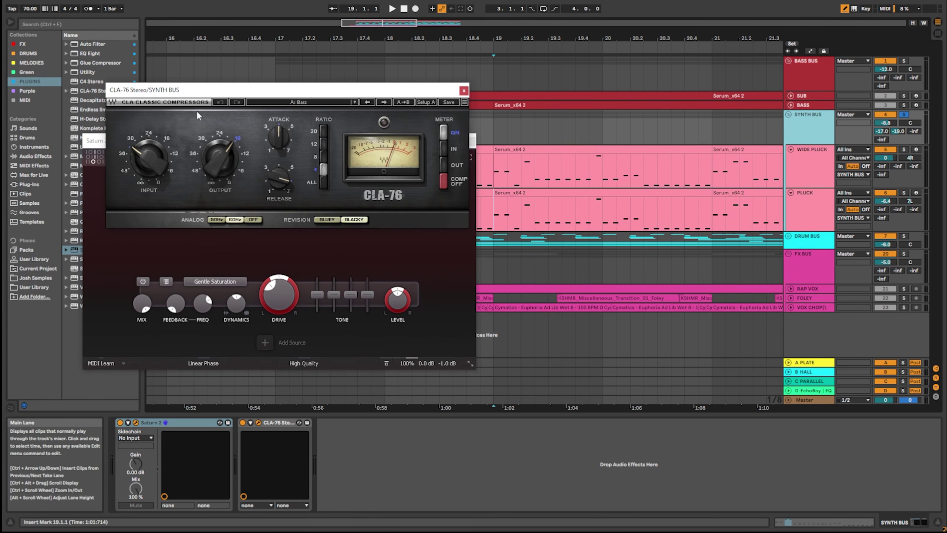
click(464, 91)
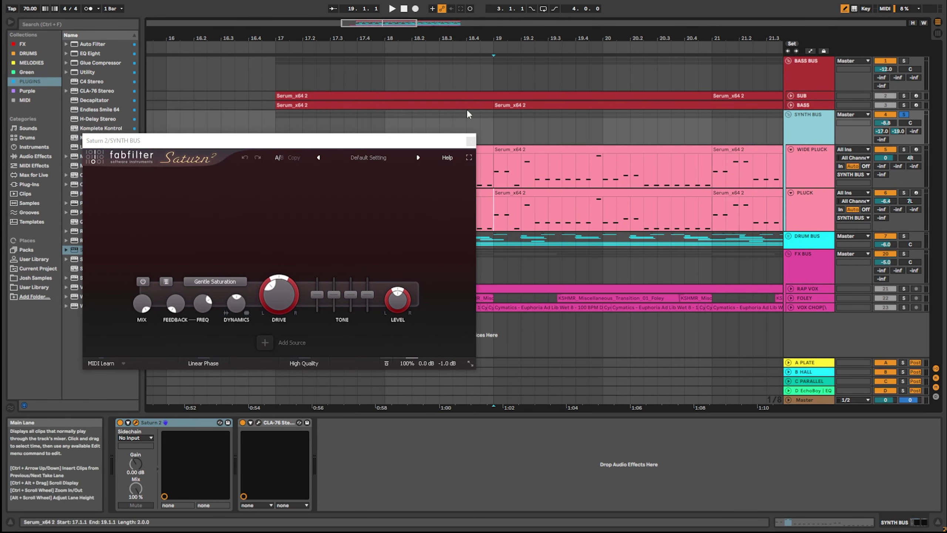
click(470, 142)
click(903, 115)
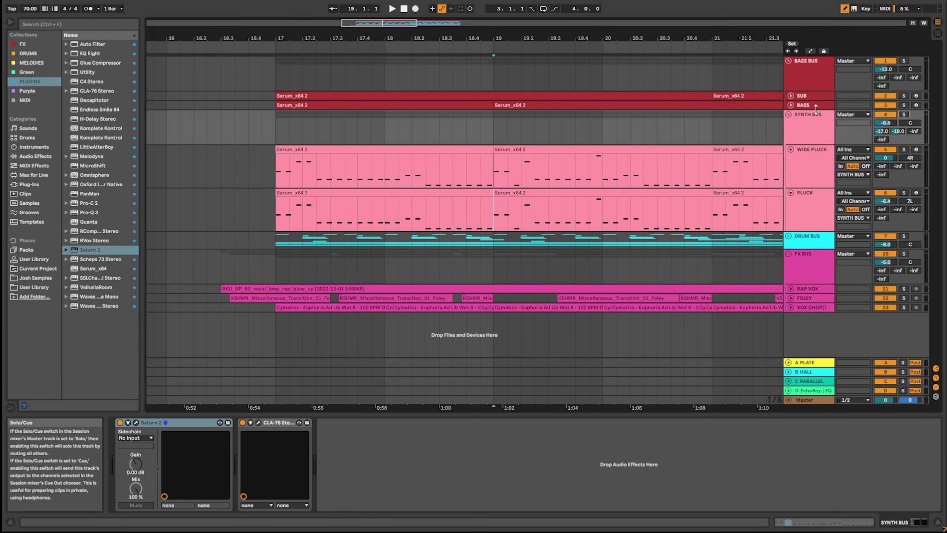
- Expand the SUB and BASS tracks and inspect the Pro-Q 3 filters on SUB
click(790, 105)
click(791, 96)
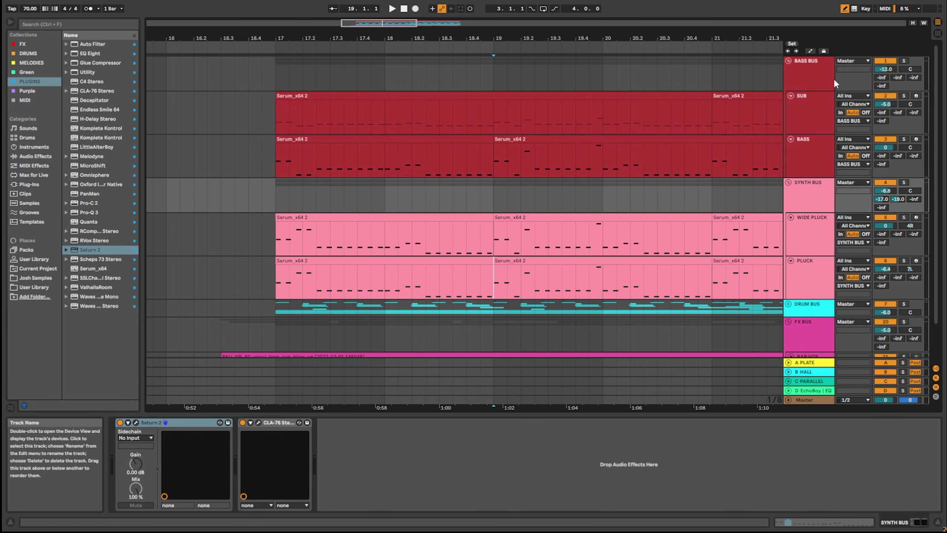
click(801, 114)
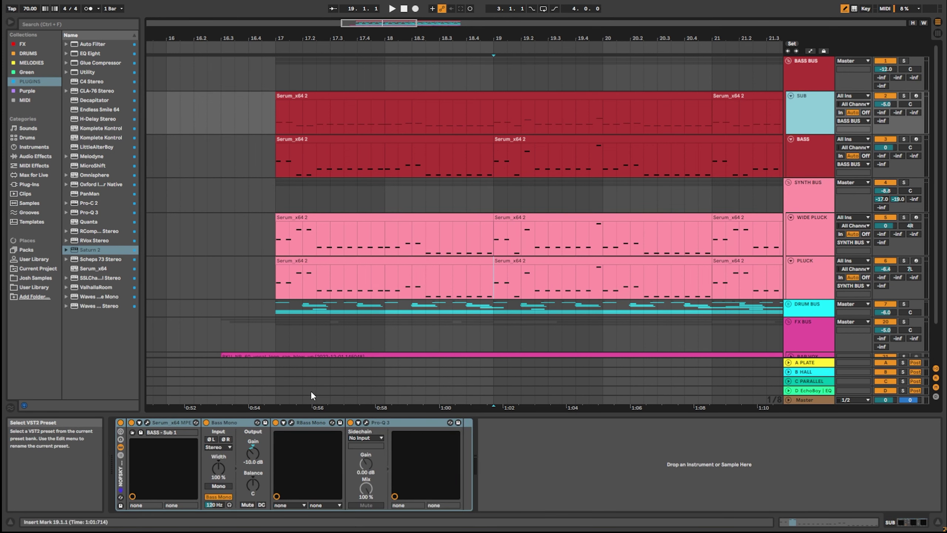
click(367, 422)
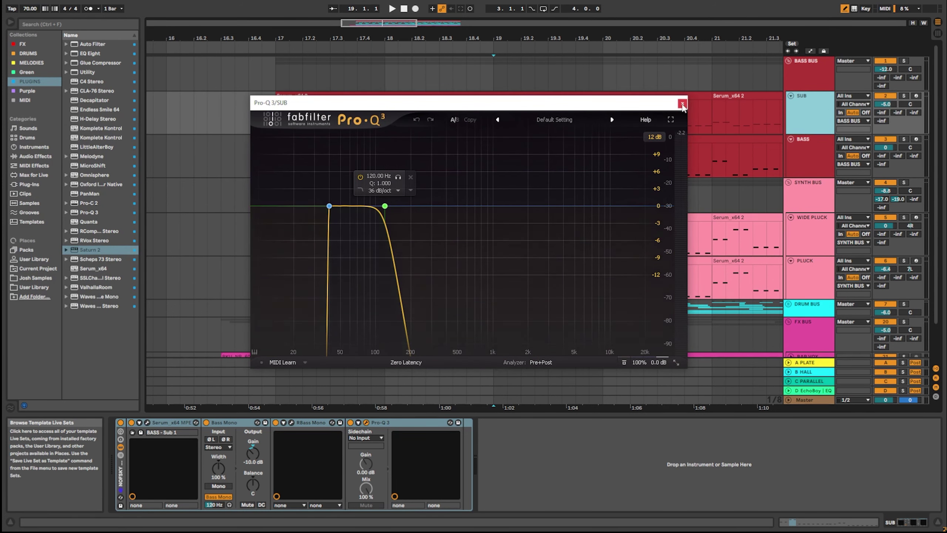
key(ctrl+alt+p)
- Inspect the Pro-Q 3 filter curve on the BASS track
key(Down)
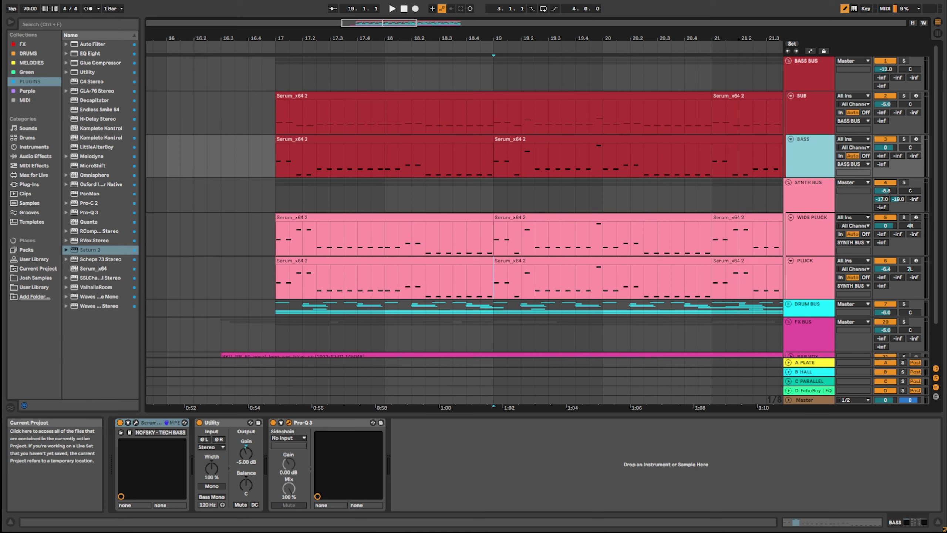
key(ctrl+alt+p)
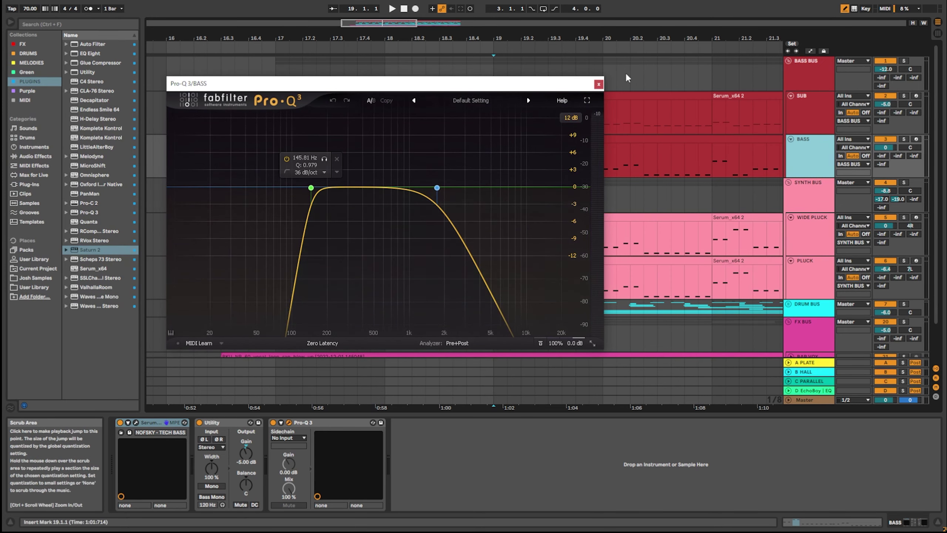
click(598, 83)
- Solo BASS BUS and play the sub and bass parts from bar 17
click(903, 60)
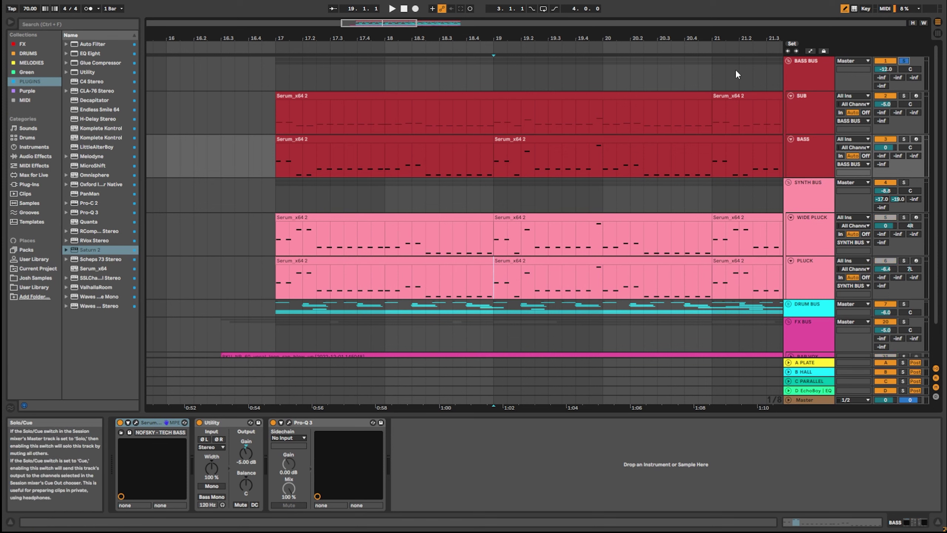
click(276, 114)
key(space)
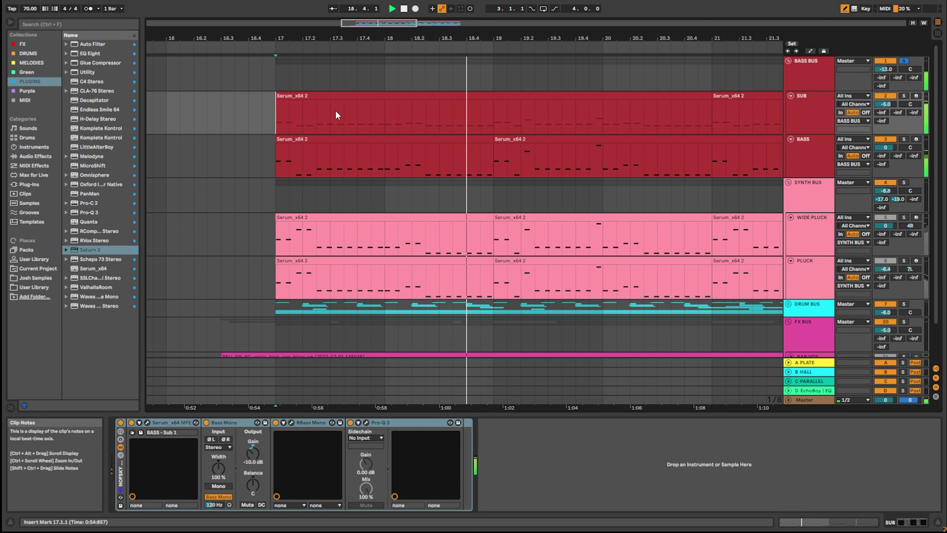
- Inspect the CLA-76 compressor settings on BASS BUS and close the plug-in
click(808, 70)
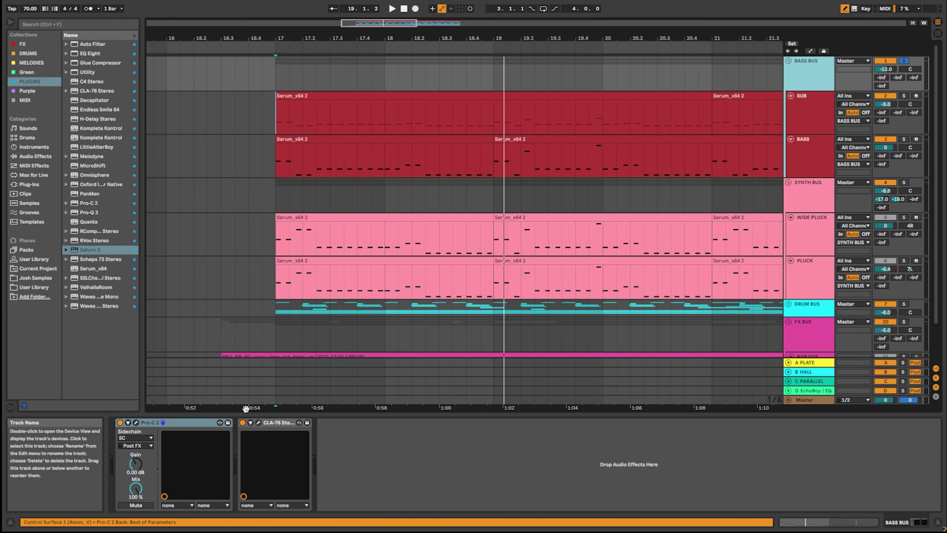
click(258, 423)
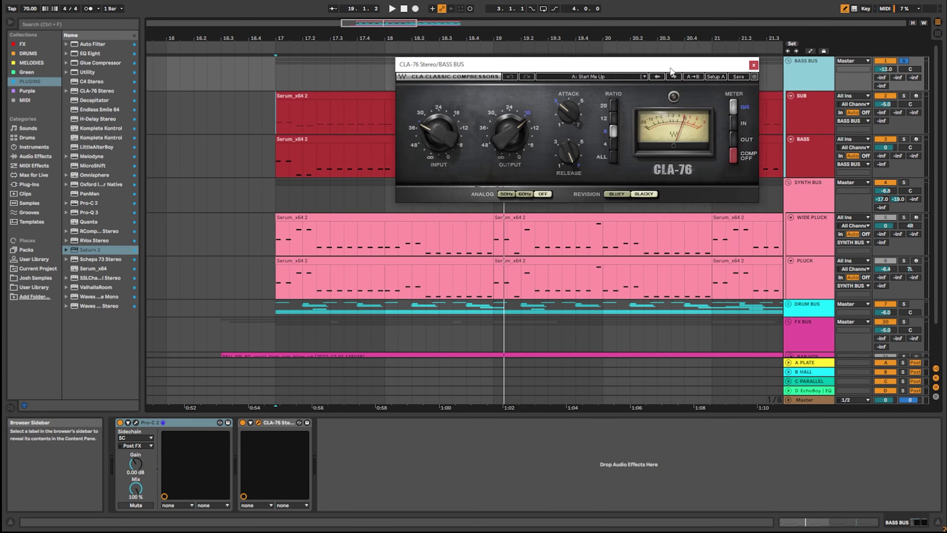
drag(670, 69, 485, 113)
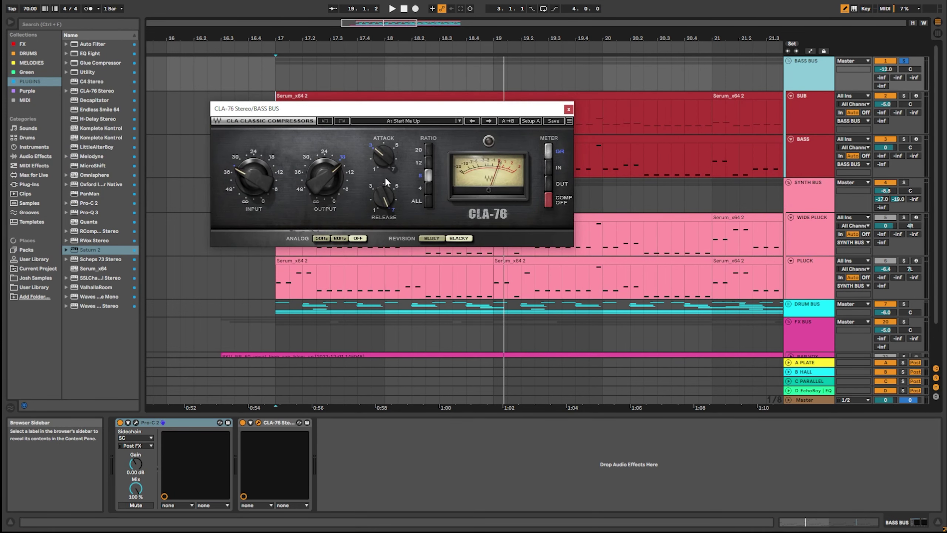
click(569, 111)
- Examine the DRUM BUS tracks and the SNARE BUS section around bar 21
scroll(768, 229, down, 4)
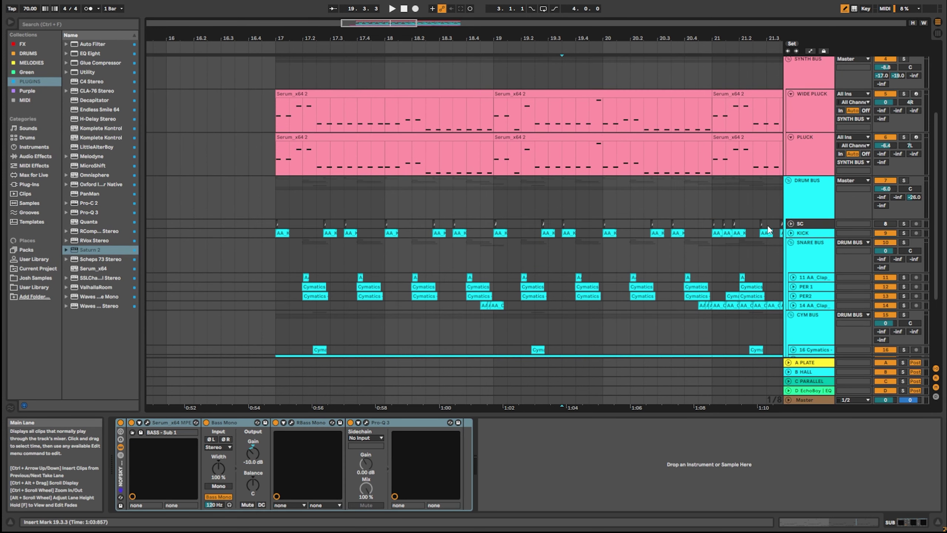
scroll(601, 169, down, 3)
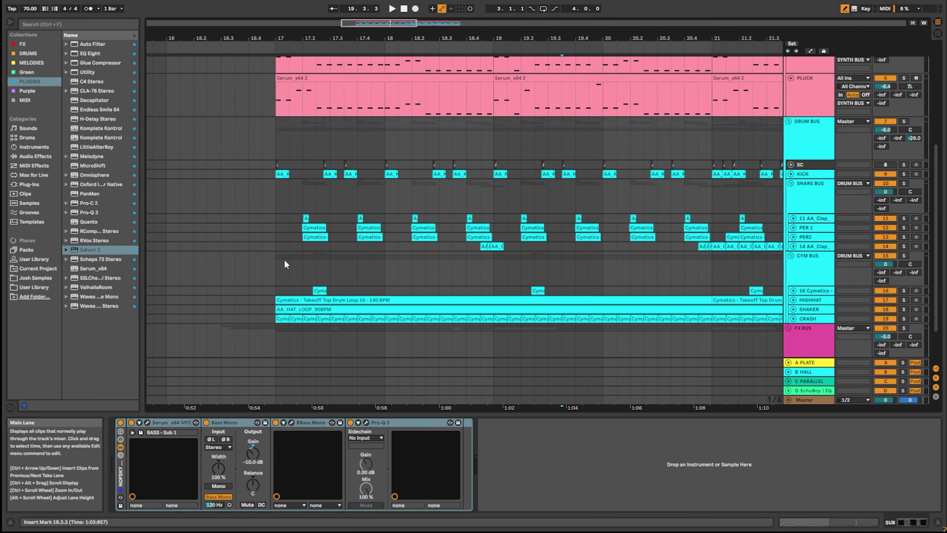
scroll(205, 248, down, 1)
scroll(205, 247, right, 3)
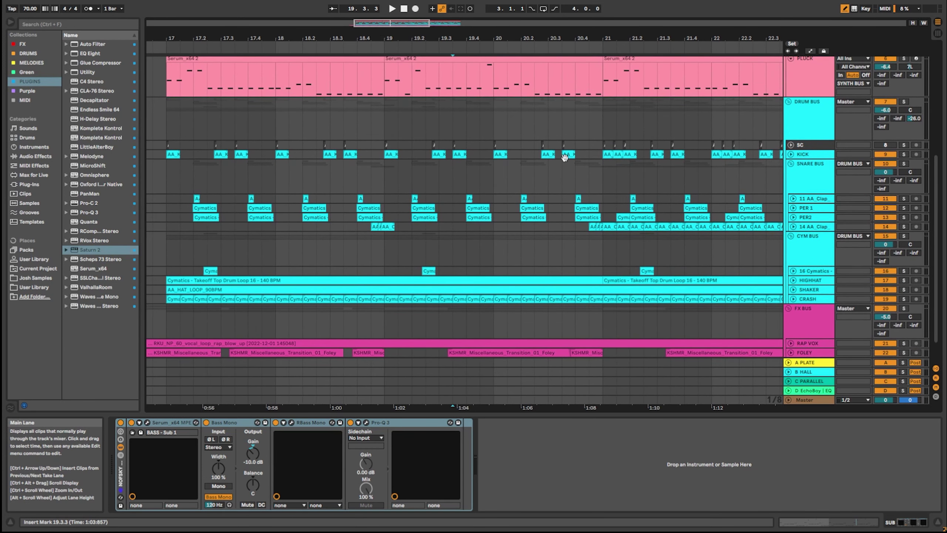
drag(603, 175, 679, 170)
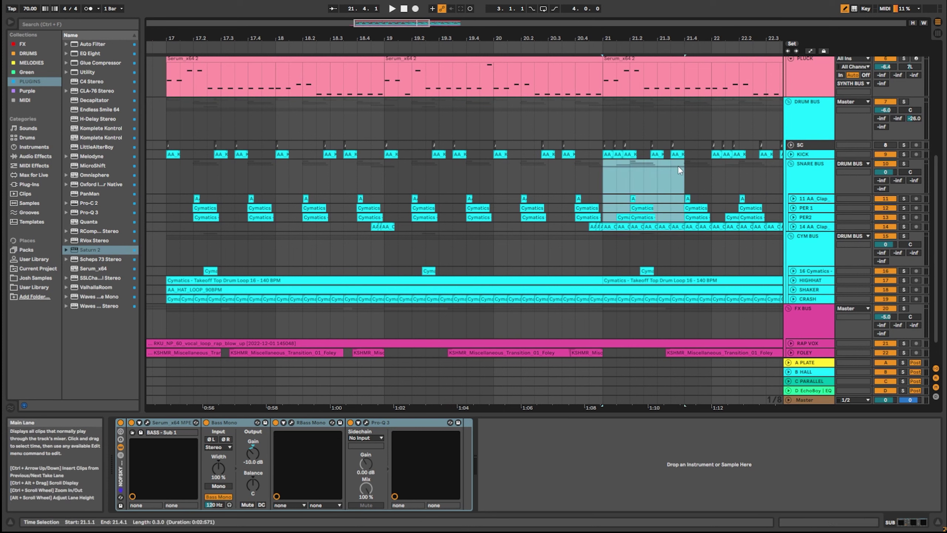
click(651, 168)
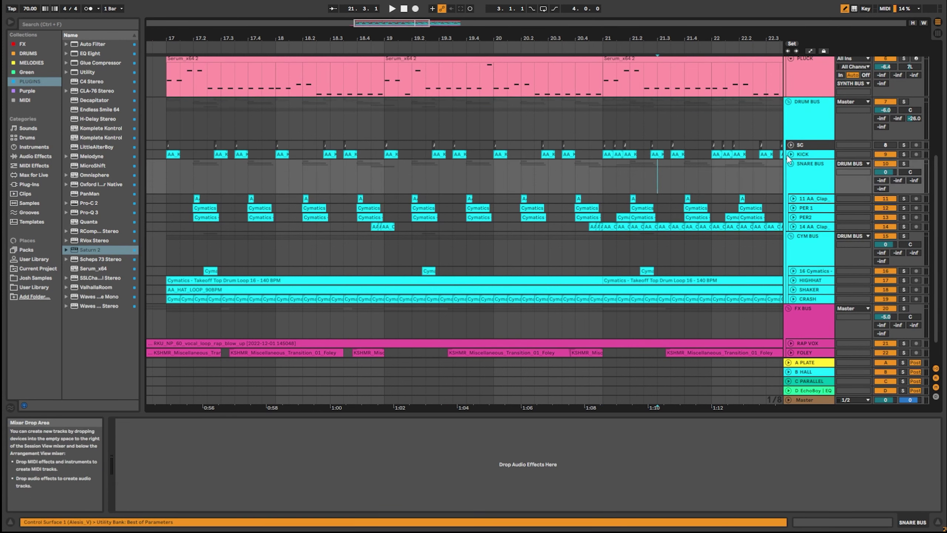
- Solo the KICK track and play it from bar 17
click(904, 154)
scroll(291, 159, left, 4)
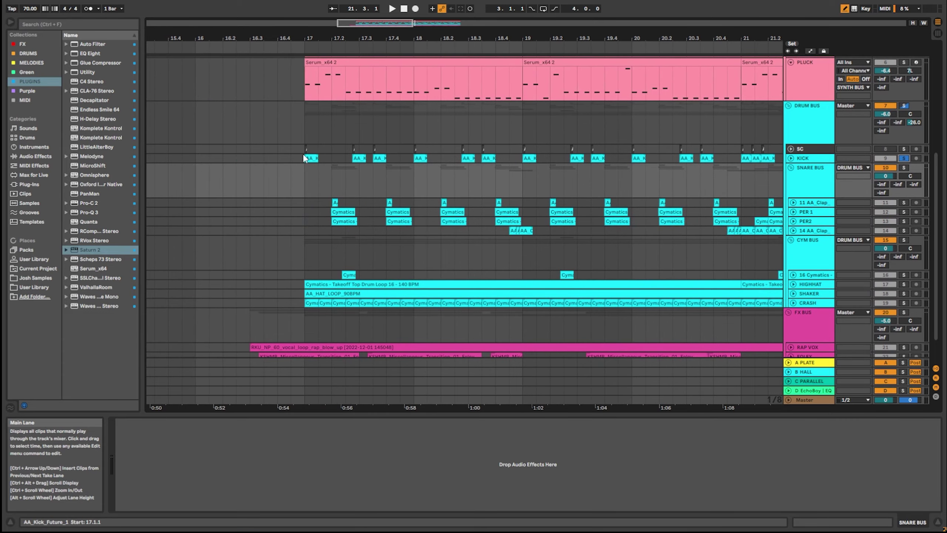
key(space)
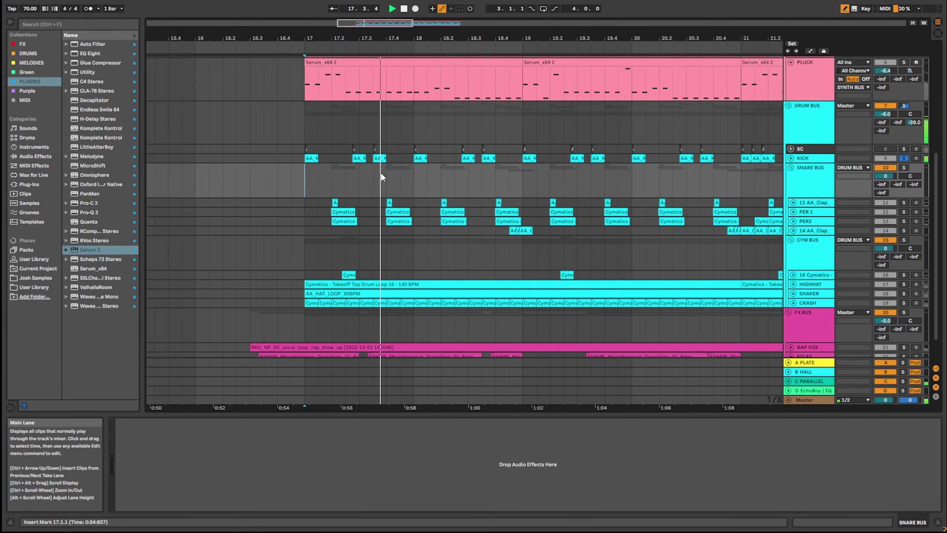
key(space)
- Expand the two clap tracks, PER 1 and PER2 inside SNARE BUS
click(794, 203)
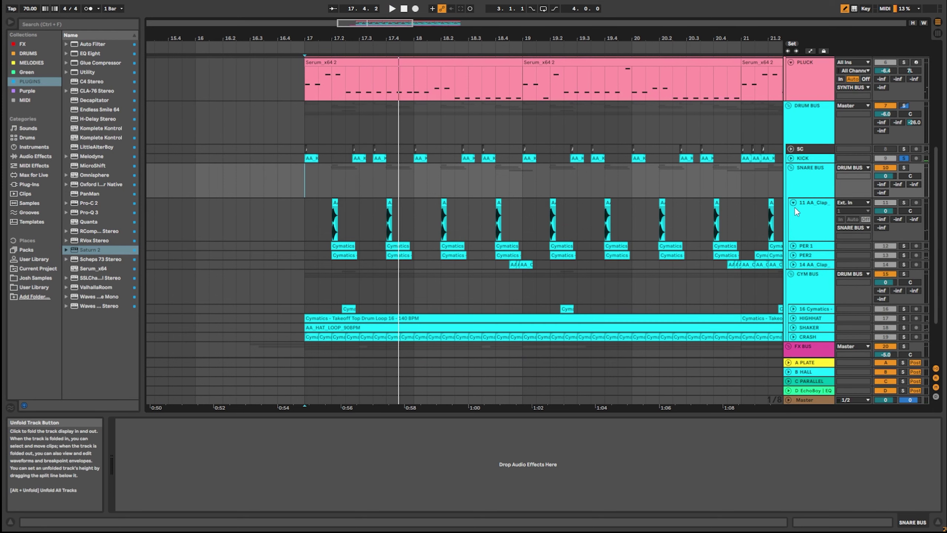
click(794, 245)
click(795, 248)
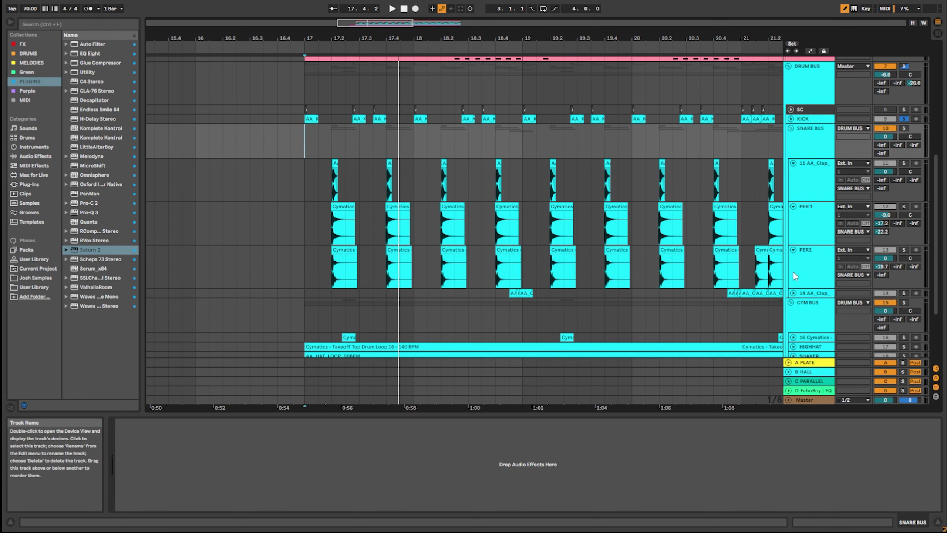
click(793, 293)
- Solo the first clap track and play its hit at 17.2
click(327, 174)
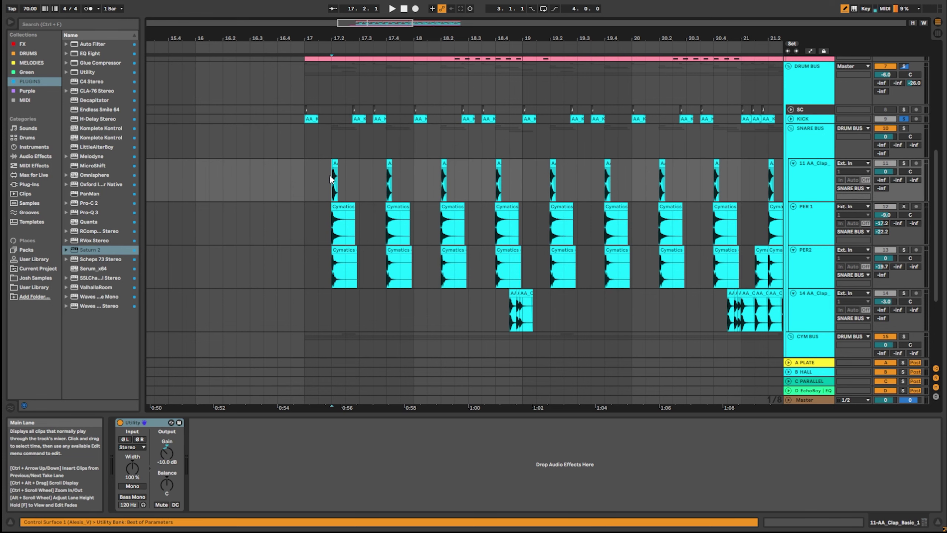
scroll(329, 174, up, 3)
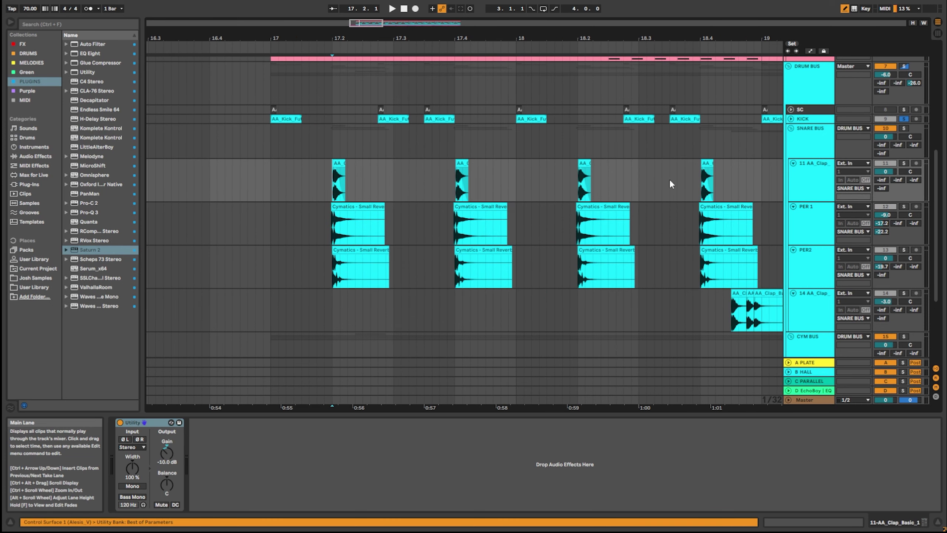
click(904, 163)
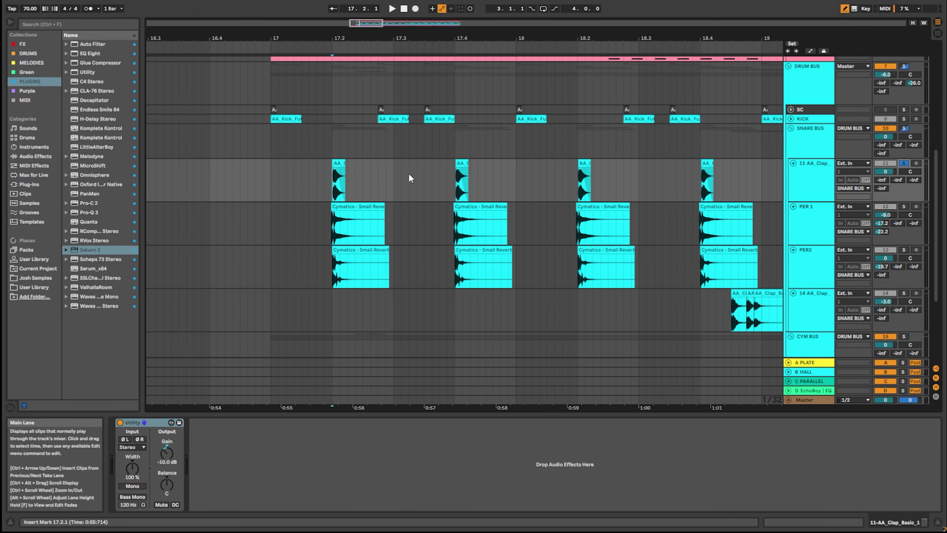
key(space)
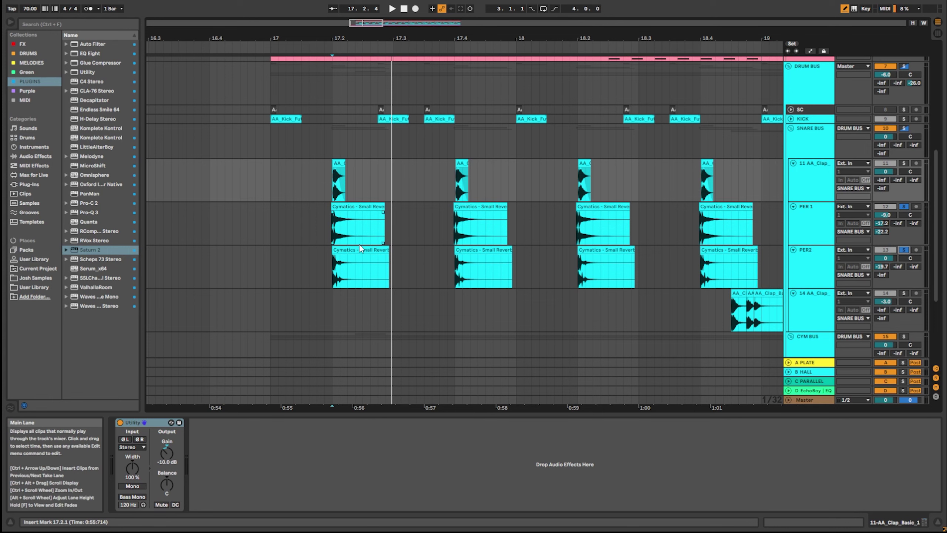
- Play the soloed PER 1 and PER2 snare layers from just before 17.2 and check their timing against the clap
click(330, 269)
scroll(323, 254, up, 5)
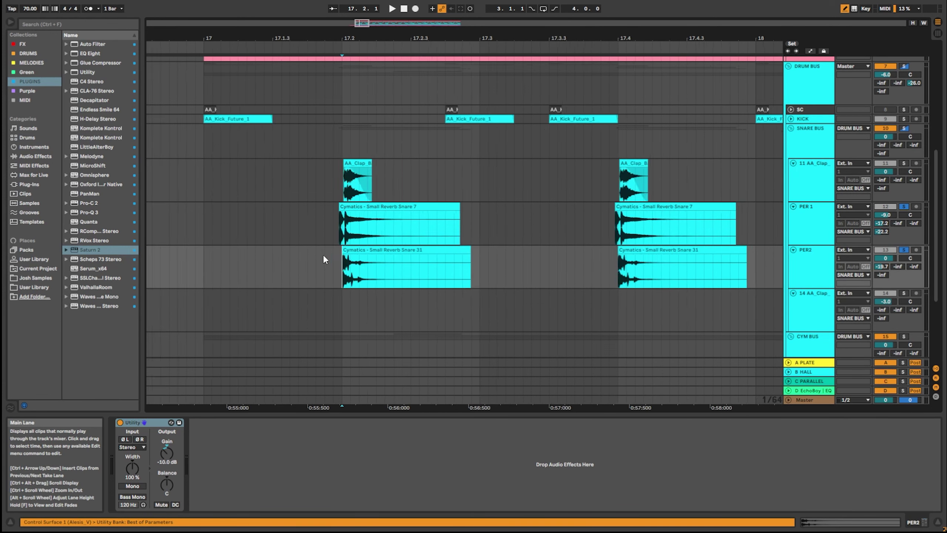
key(space)
key(space)
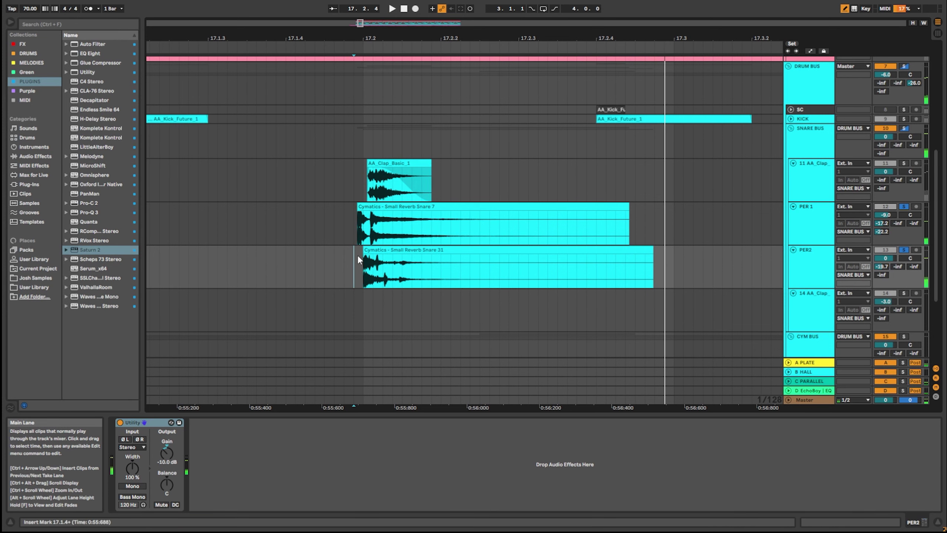
key(space)
key(space)
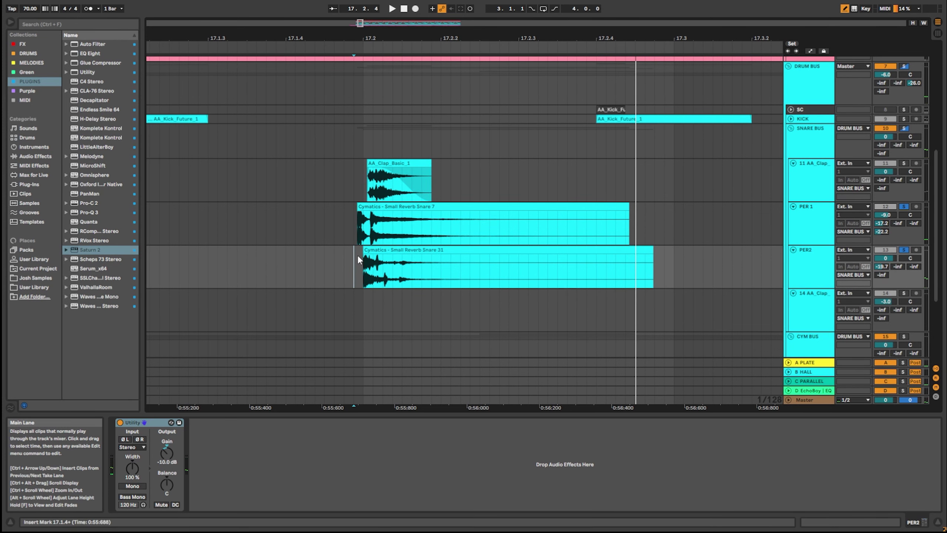
- Solo the second clap track and play its short fill from 18.4.3
scroll(358, 254, down, 6)
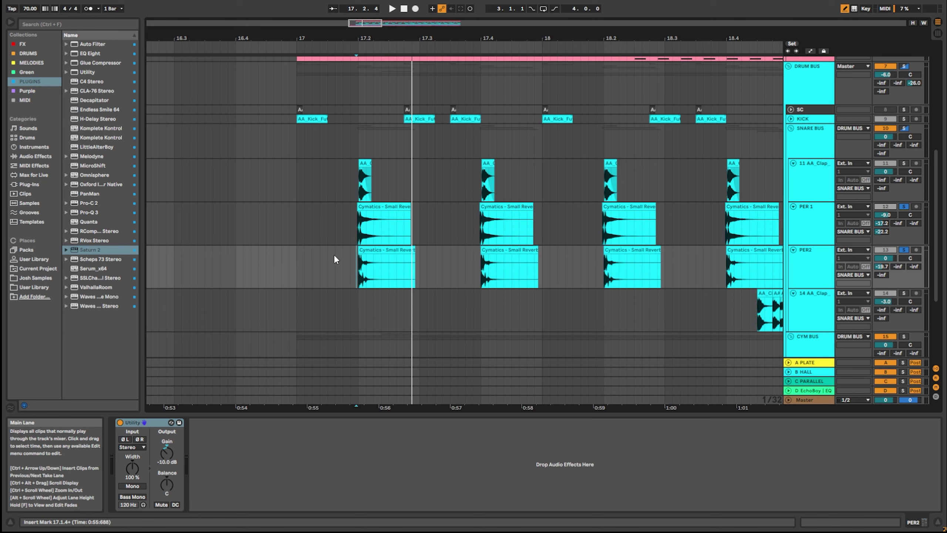
drag(334, 255, 434, 178)
click(429, 181)
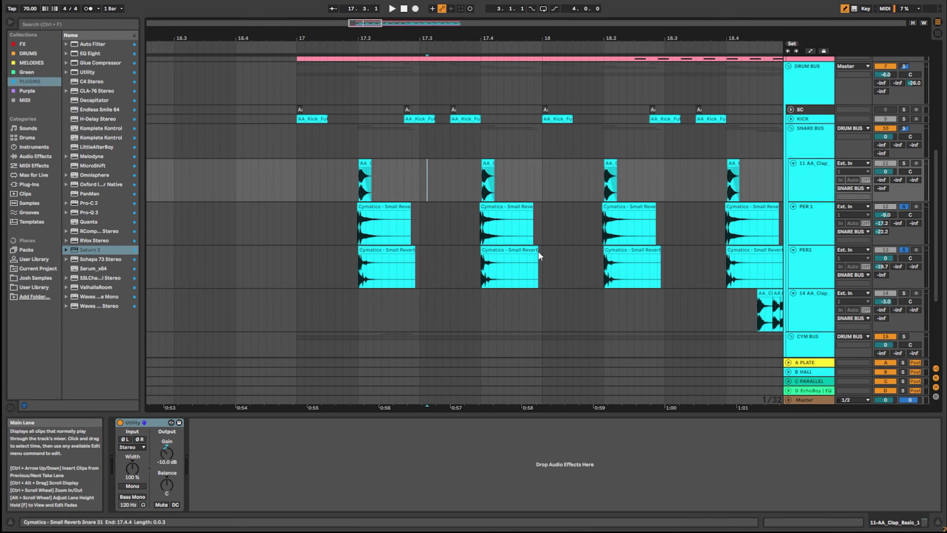
drag(672, 277, 211, 241)
click(294, 274)
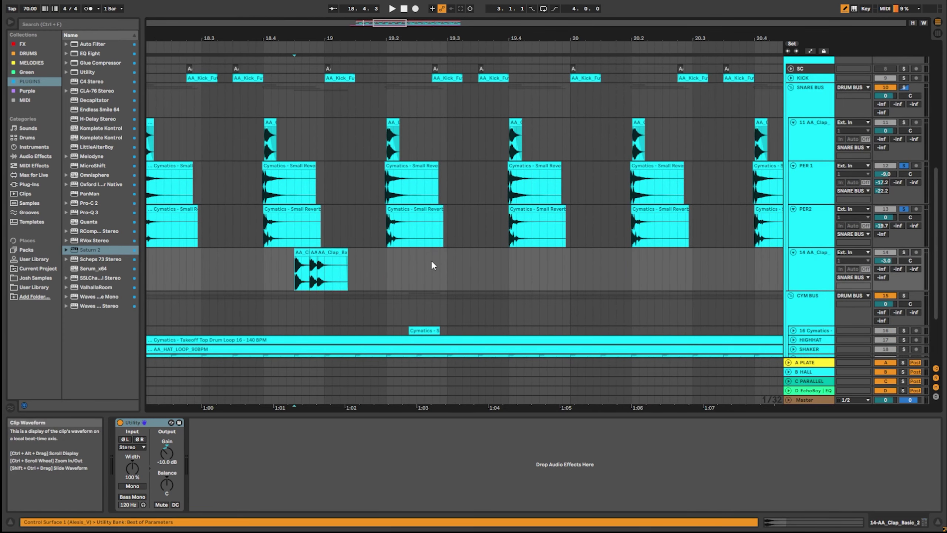
click(903, 252)
key(space)
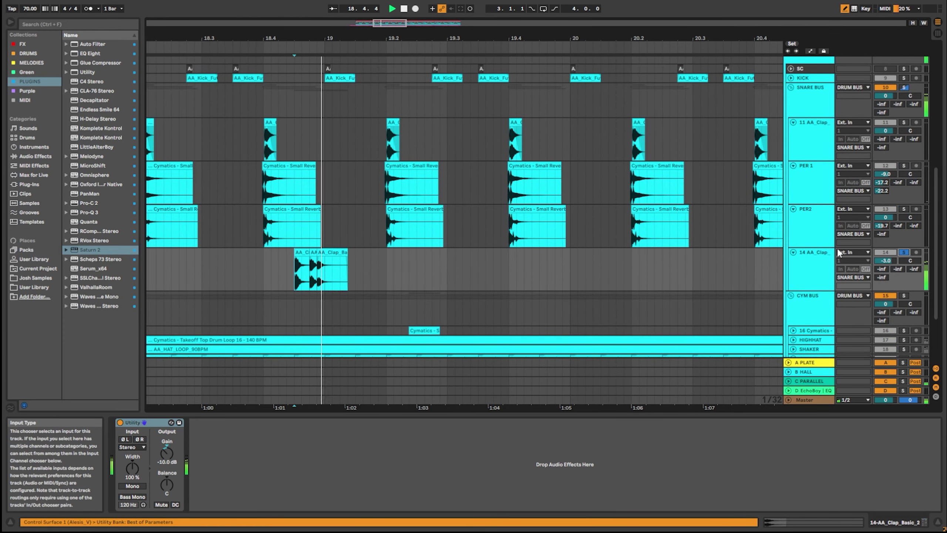
- Play the full beat from bar 21, where the second clap track repeats continuously
drag(728, 280, 442, 255)
drag(529, 248, 339, 245)
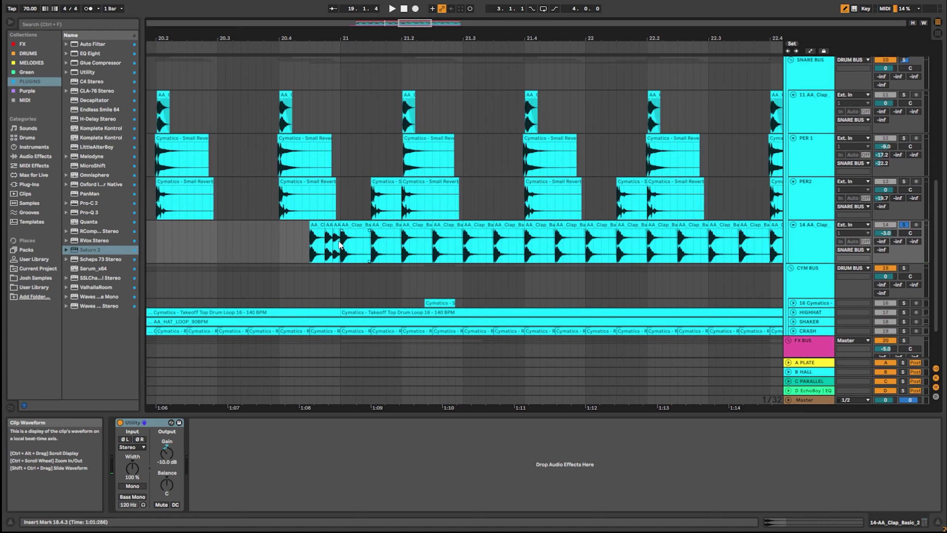
click(345, 239)
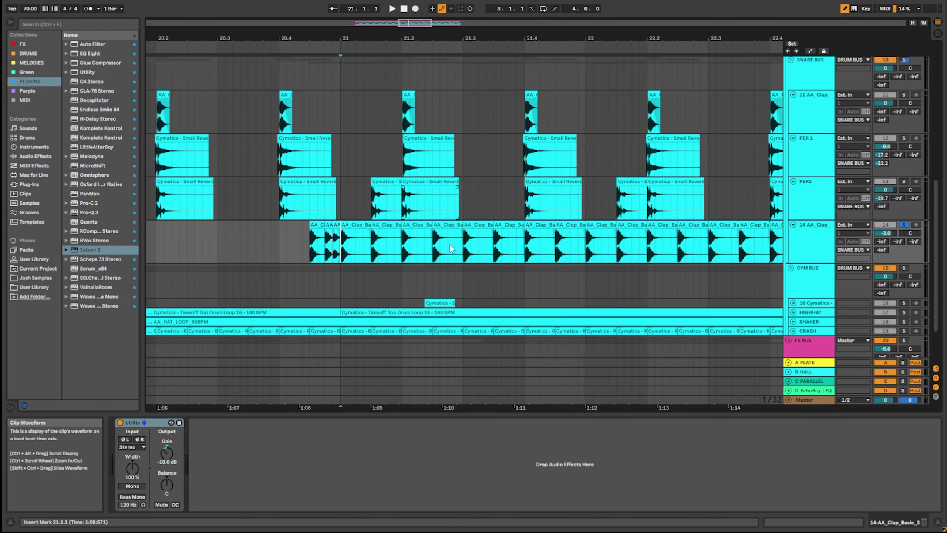
key(minus)
key(minus)
key(space)
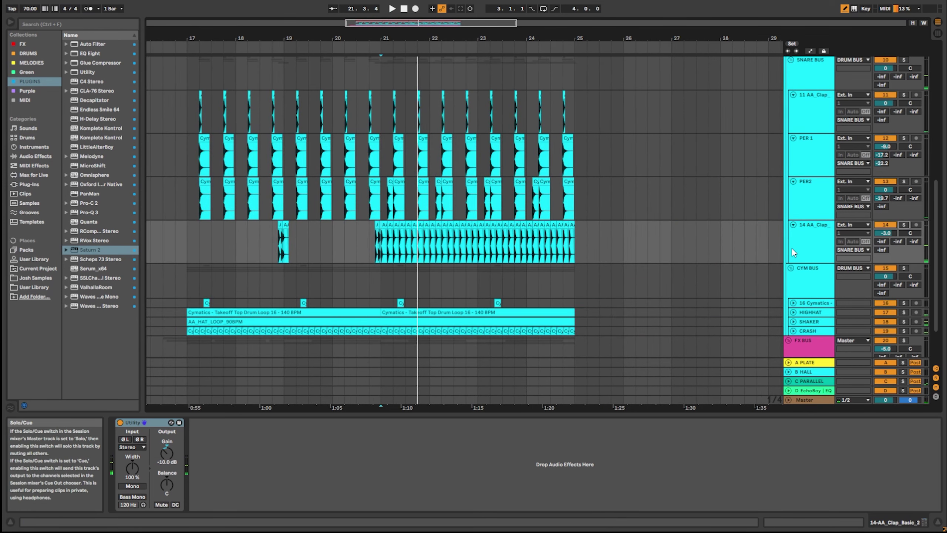
- Expand the Cymatics shaker, HIGHHAT, SHAKER and CRASH tracks inside CYM BUS
click(788, 340)
click(794, 245)
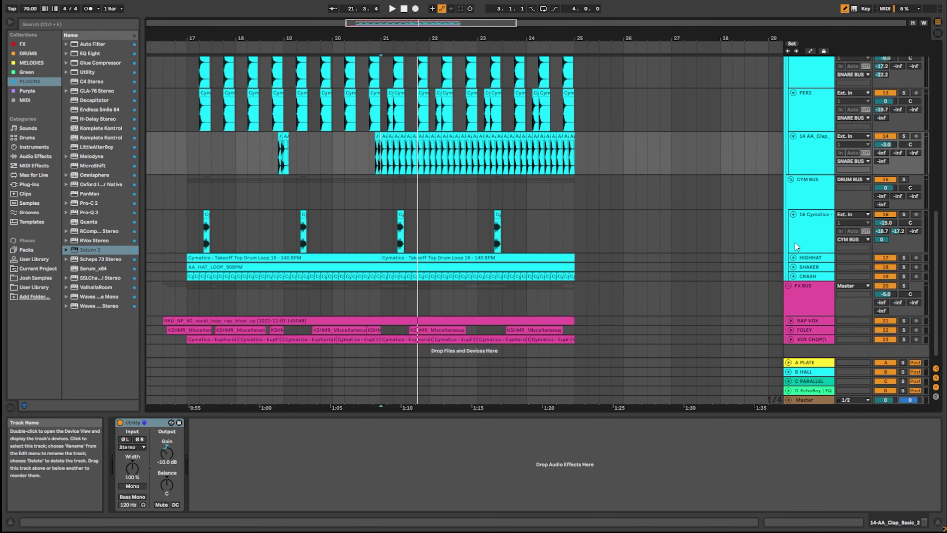
click(793, 257)
click(793, 258)
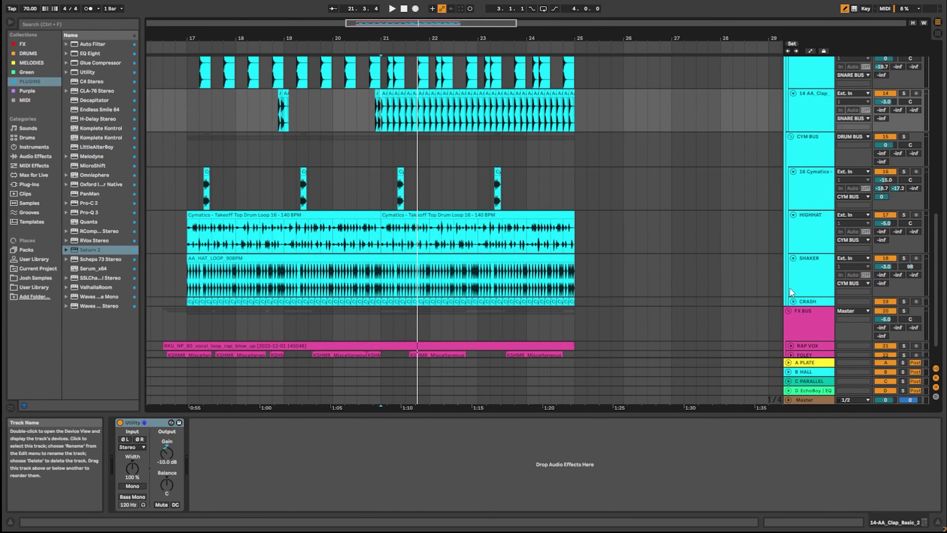
click(793, 302)
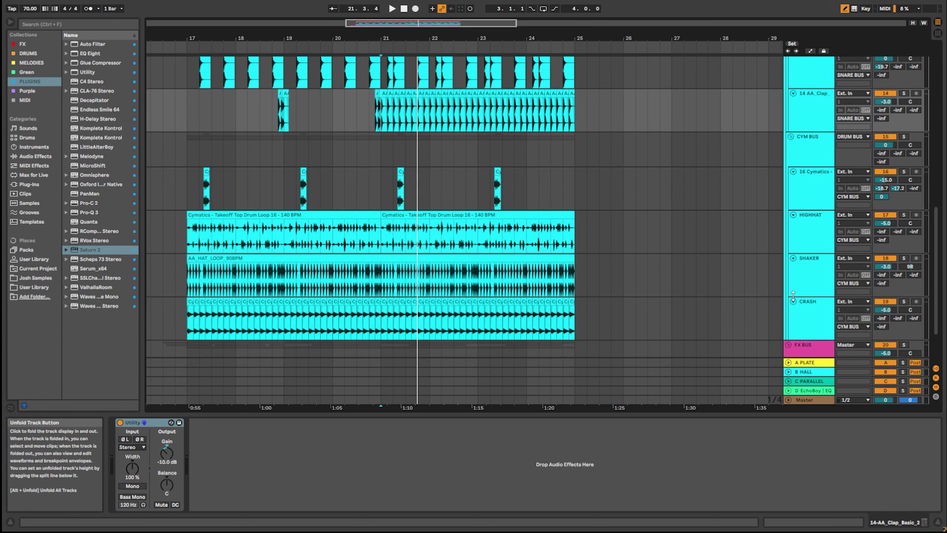
- Solo CYM BUS and play its percussion loops from bar 17
click(904, 136)
scroll(204, 296, down, 2)
drag(191, 291, 333, 293)
click(186, 147)
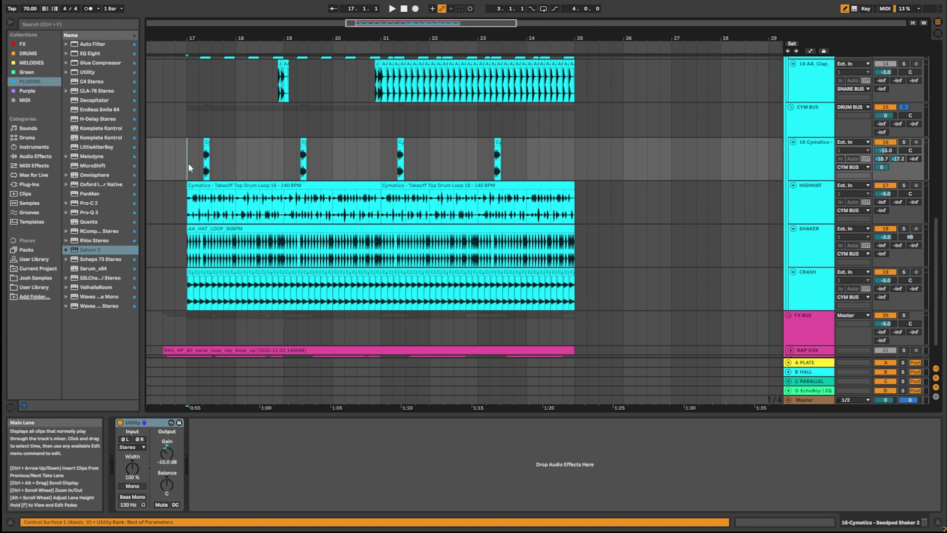
key(space)
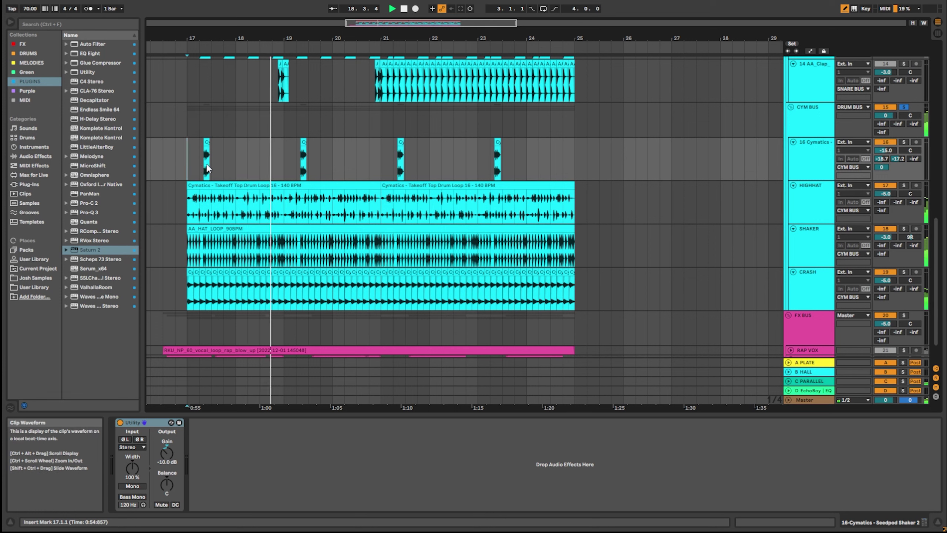
key(space)
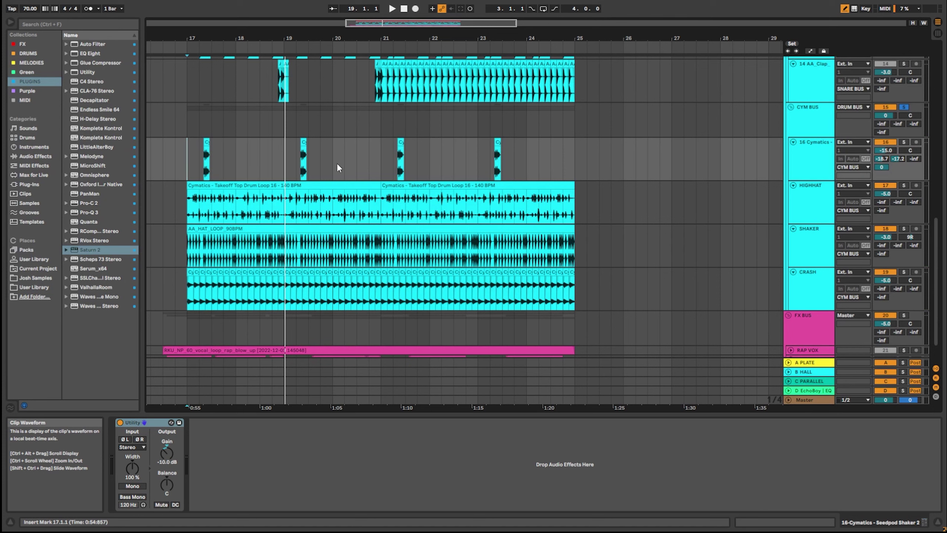
- Collapse the CRASH and SHAKER tracks and select HIGHHAT
click(792, 271)
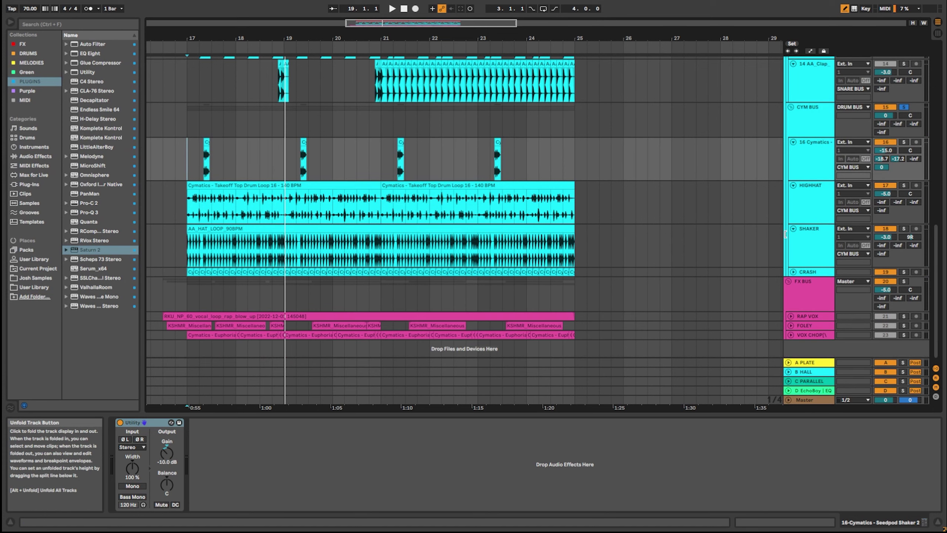
click(793, 228)
click(795, 186)
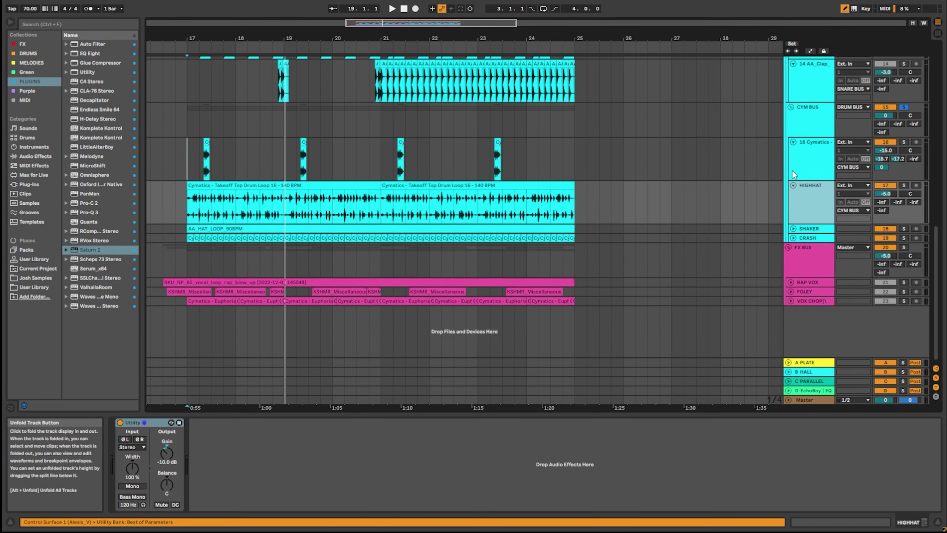
- Inspect the Saturn 2 and RCompressor plug-ins on DRUM BUS and close their windows
scroll(795, 130, up, 8)
click(805, 123)
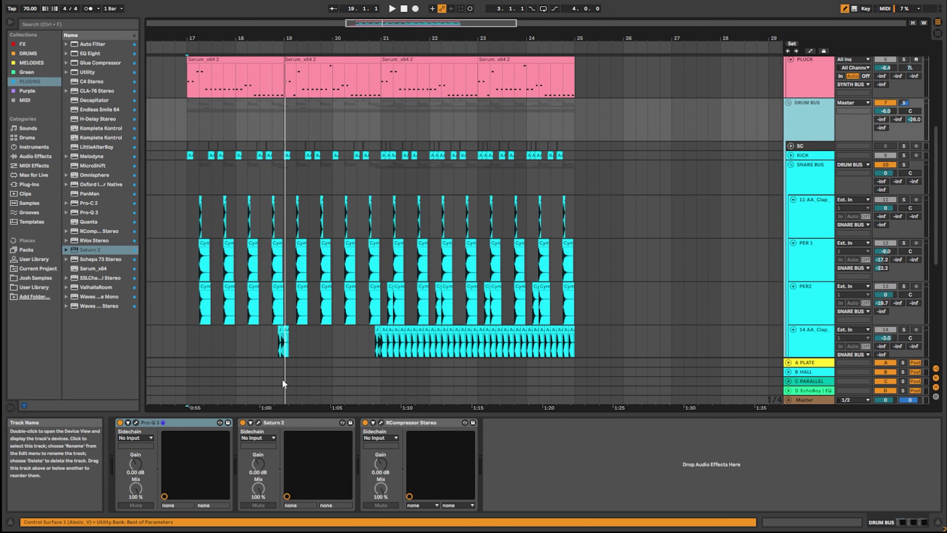
click(258, 422)
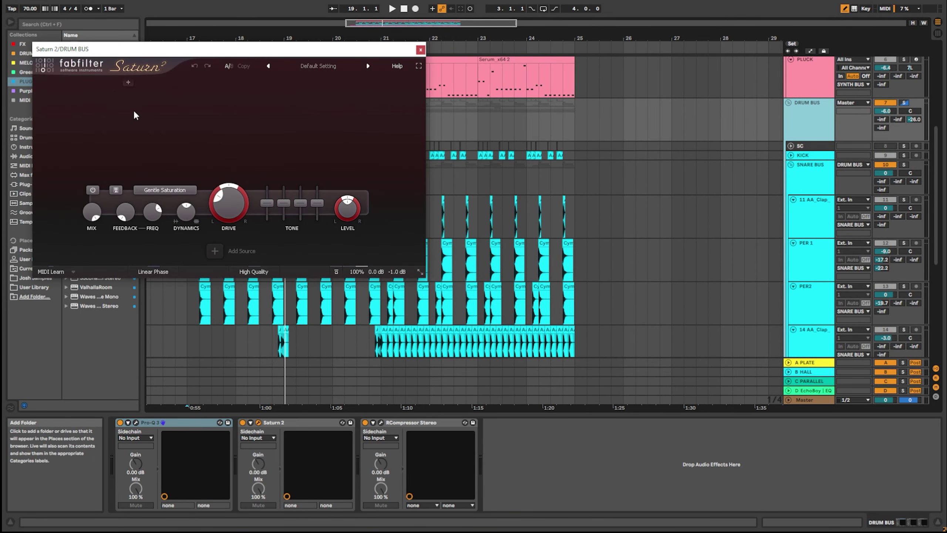
click(381, 423)
click(218, 56)
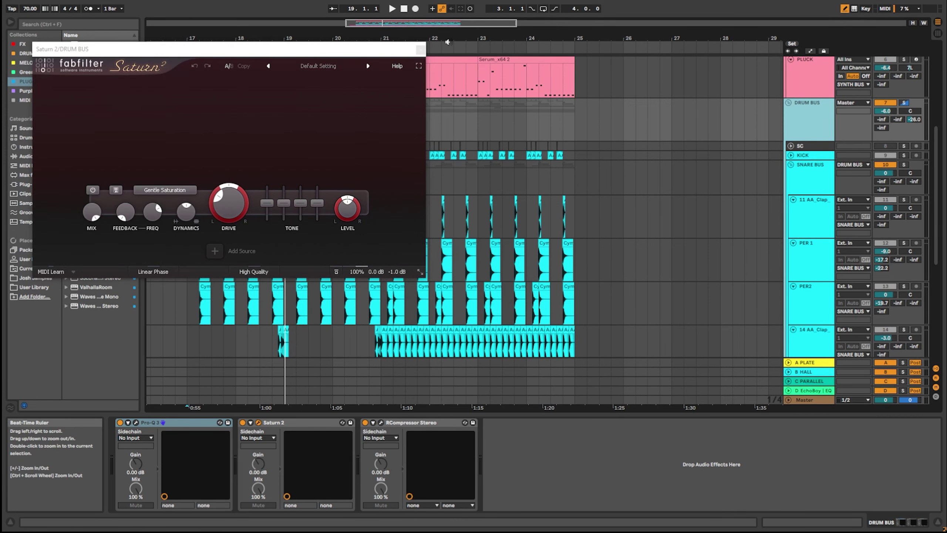
click(420, 49)
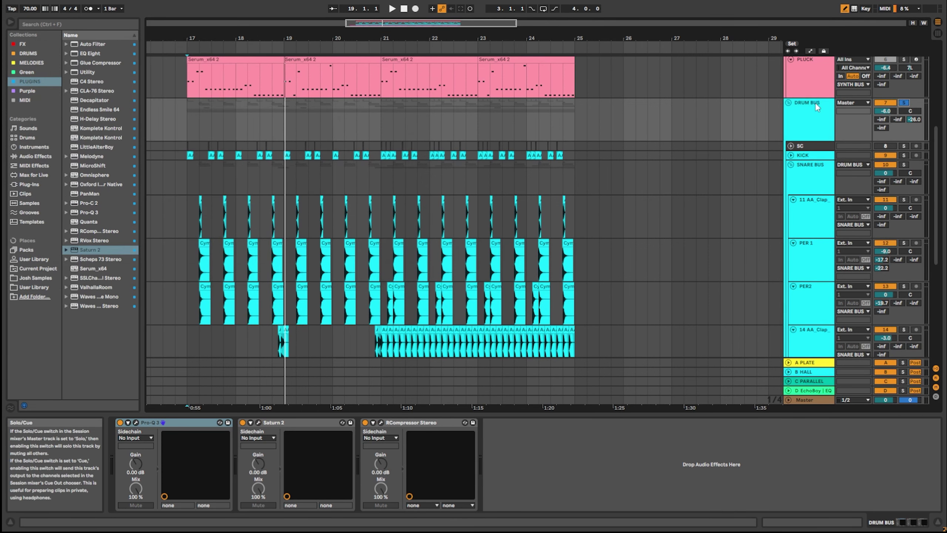
- Play the soloed DRUM BUS from 19.2, and examine the start offsets of the layered clap and snare clips at that beat
click(300, 128)
key(space)
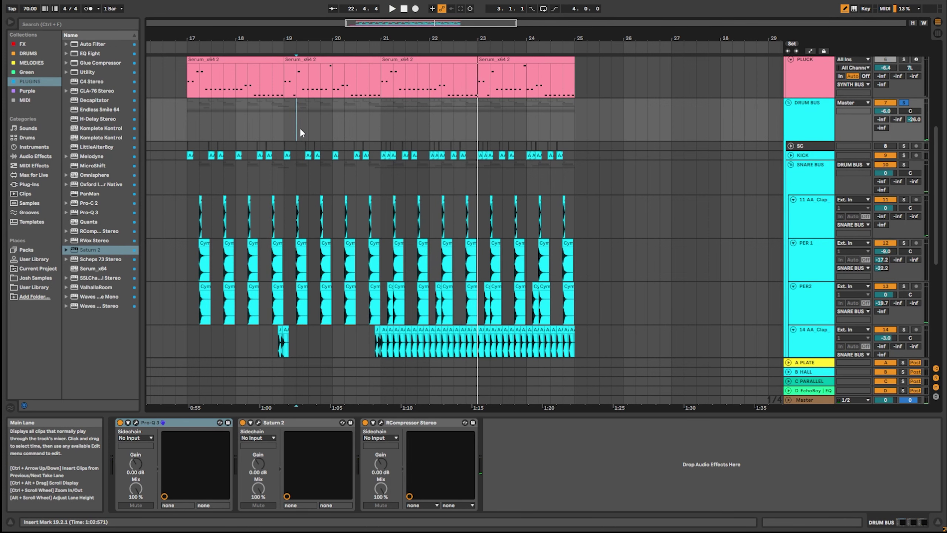
scroll(303, 304, up, 5)
scroll(304, 304, up, 10)
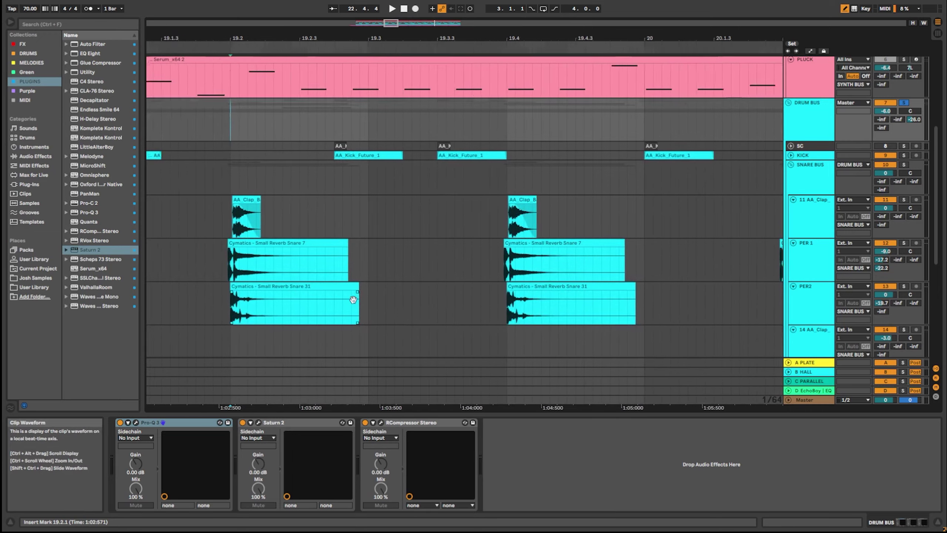
scroll(275, 306, up, 4)
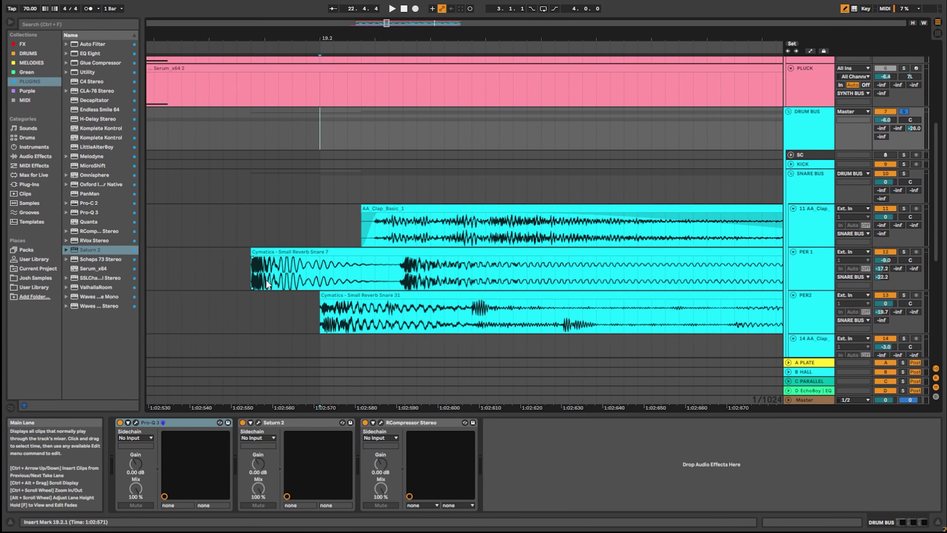
drag(253, 321, 610, 224)
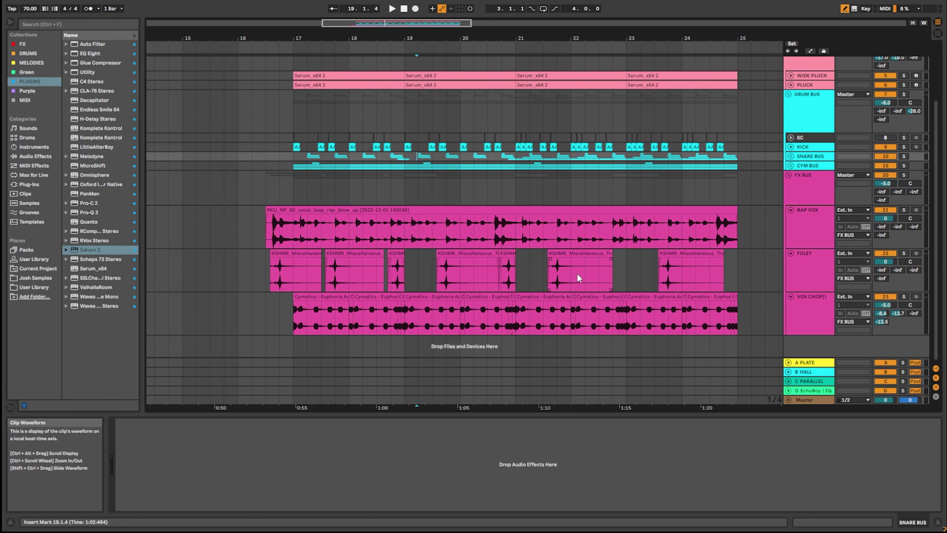
- Solo the RAP VOX track and play its vocal loop from the clip start at 16.3
click(271, 224)
scroll(284, 228, up, 3)
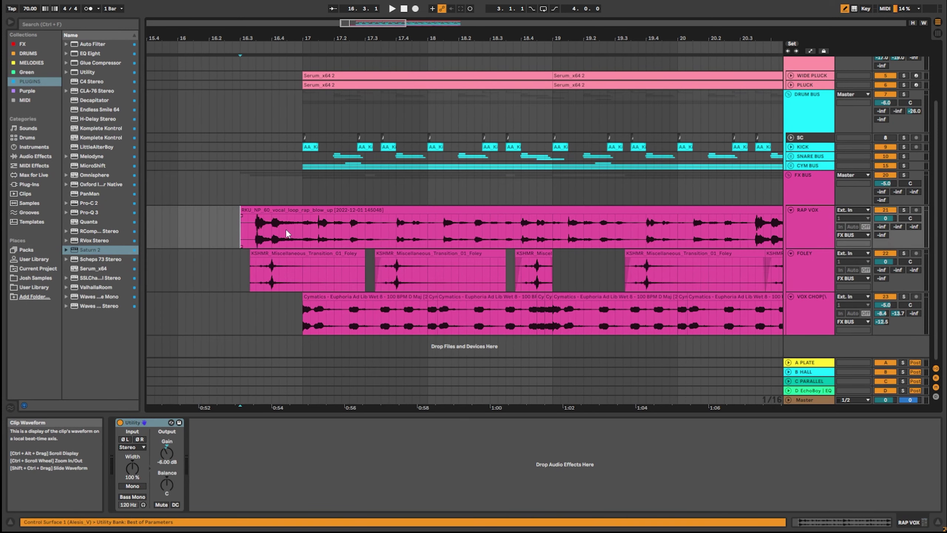
click(903, 210)
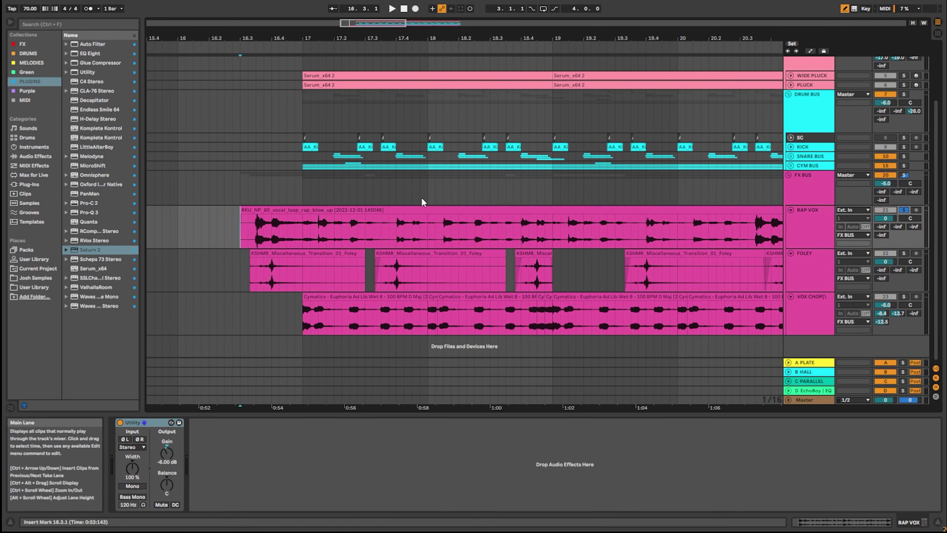
key(space)
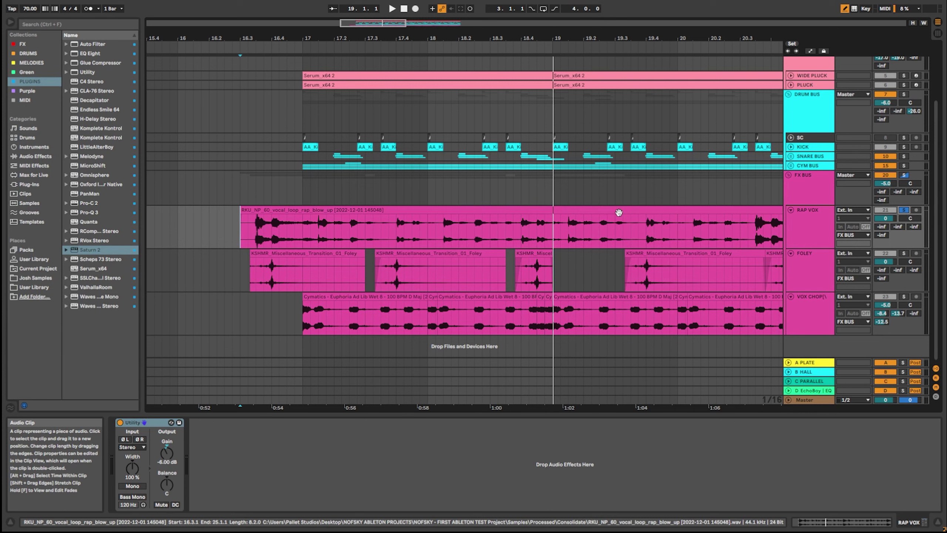
- Solo the FOLEY track and play its transition clips from 16.3.3
click(264, 275)
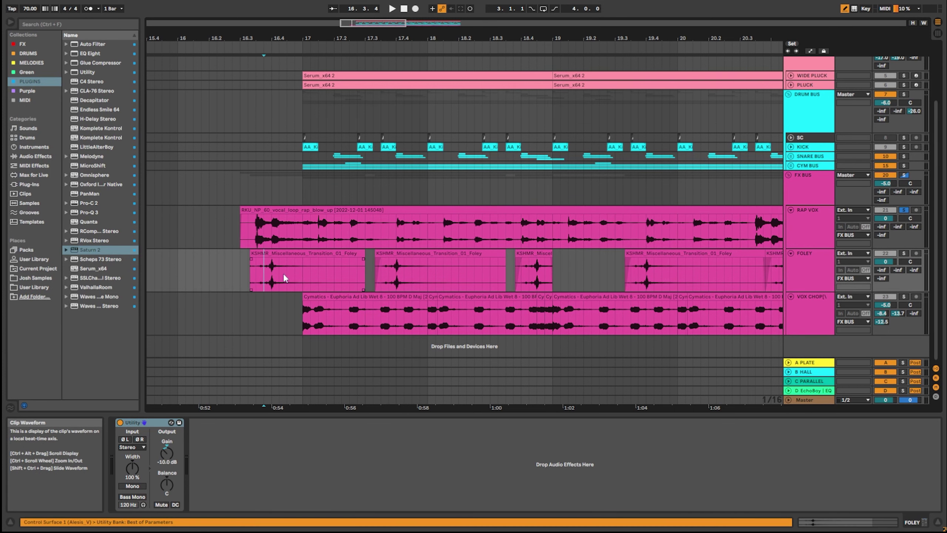
click(904, 253)
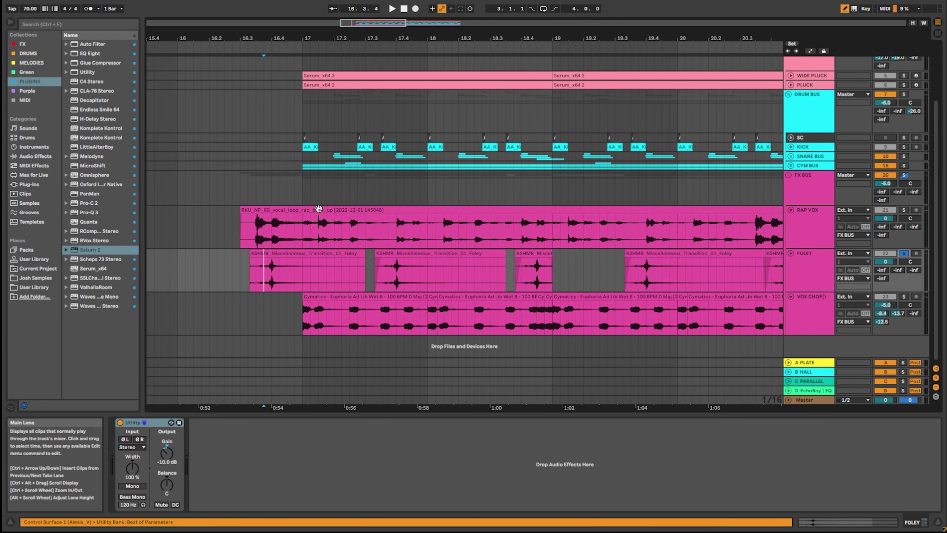
click(257, 277)
key(space)
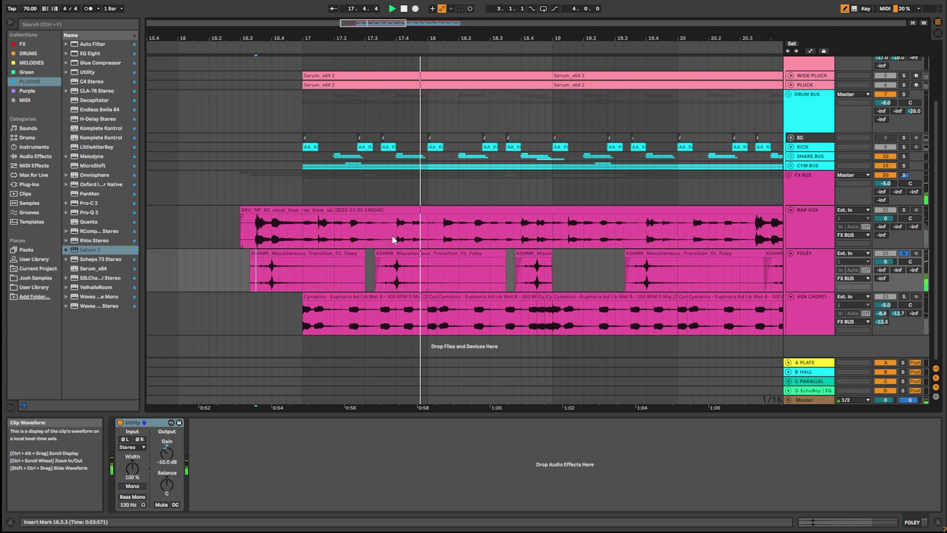
key(space)
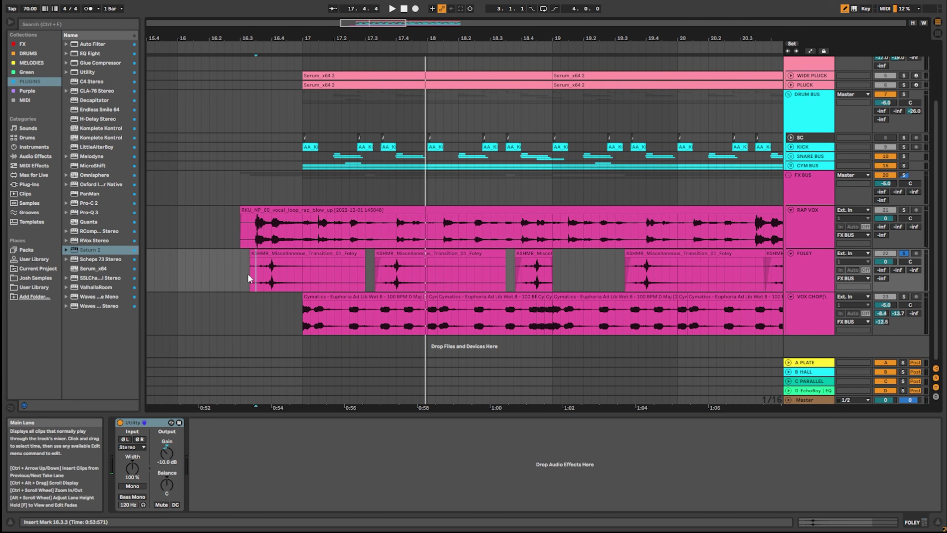
- Highlight the FOLEY transients at 16.3.2 to 17.1.1 and 17.3.3 to 17.4.2 to examine their placement against the snare hits
drag(248, 274, 303, 272)
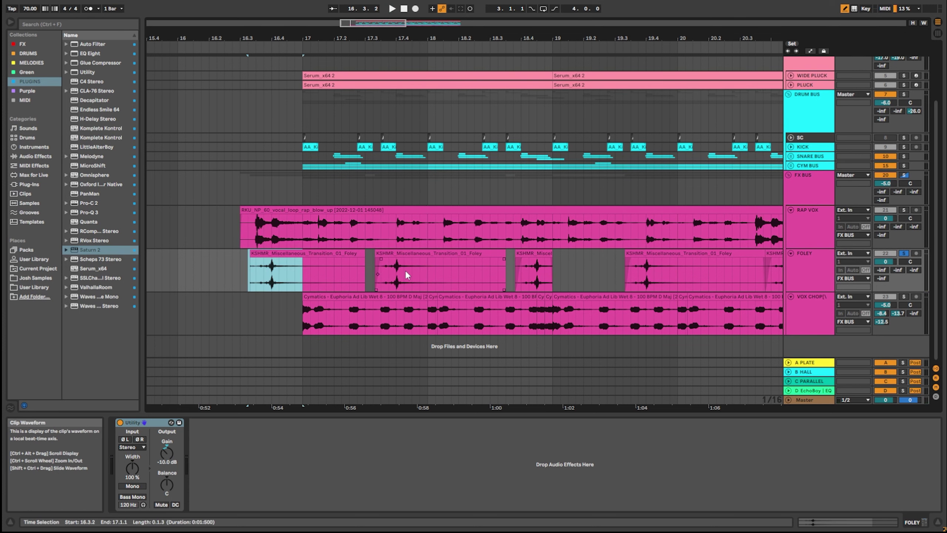
scroll(405, 269, up, 5)
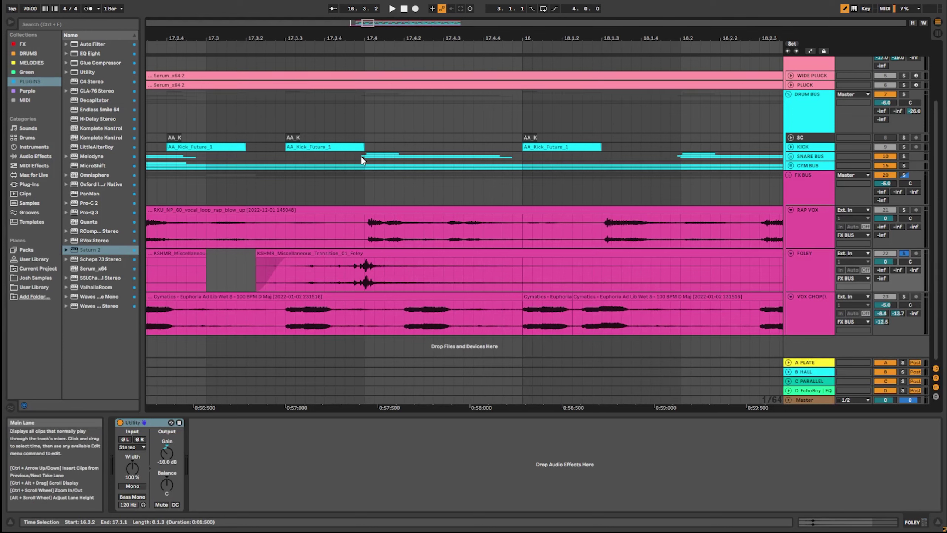
click(363, 175)
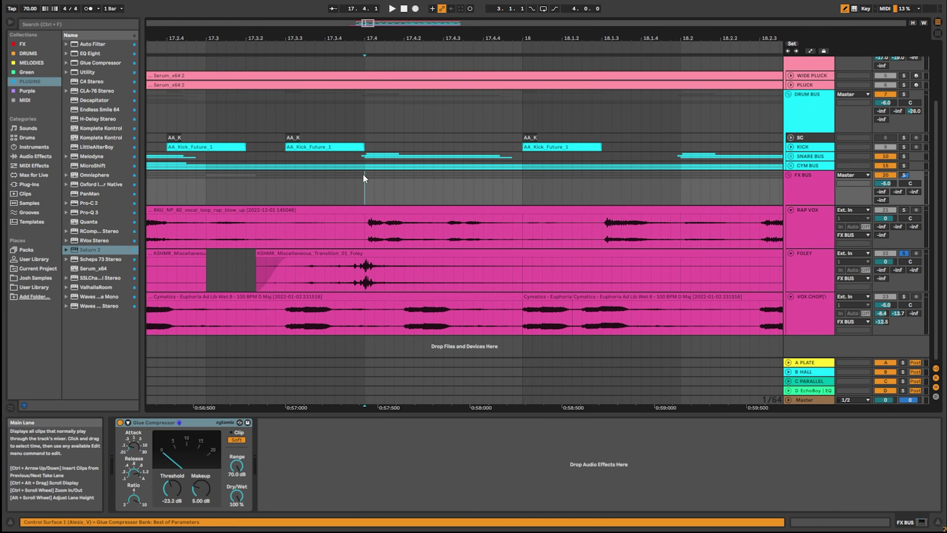
drag(295, 278, 405, 276)
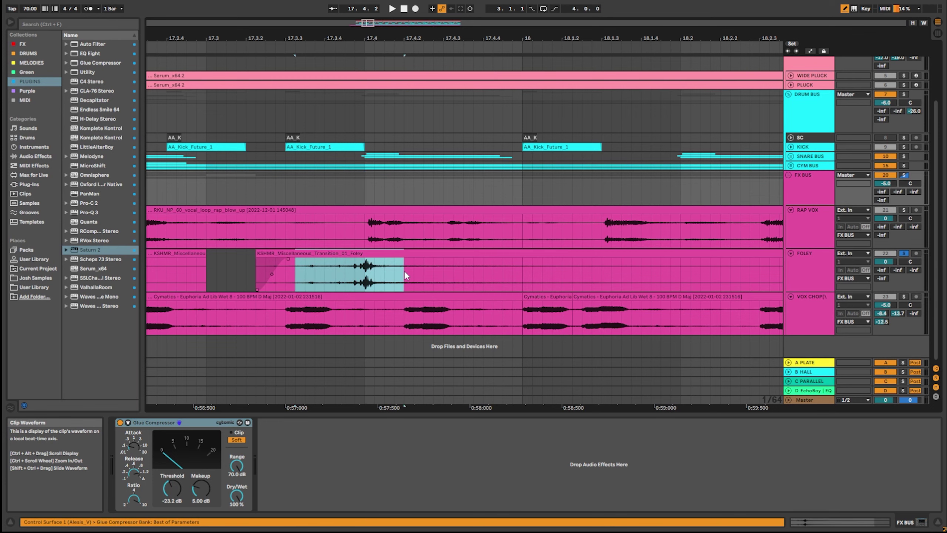
scroll(406, 269, down, 3)
scroll(528, 270, right, 10)
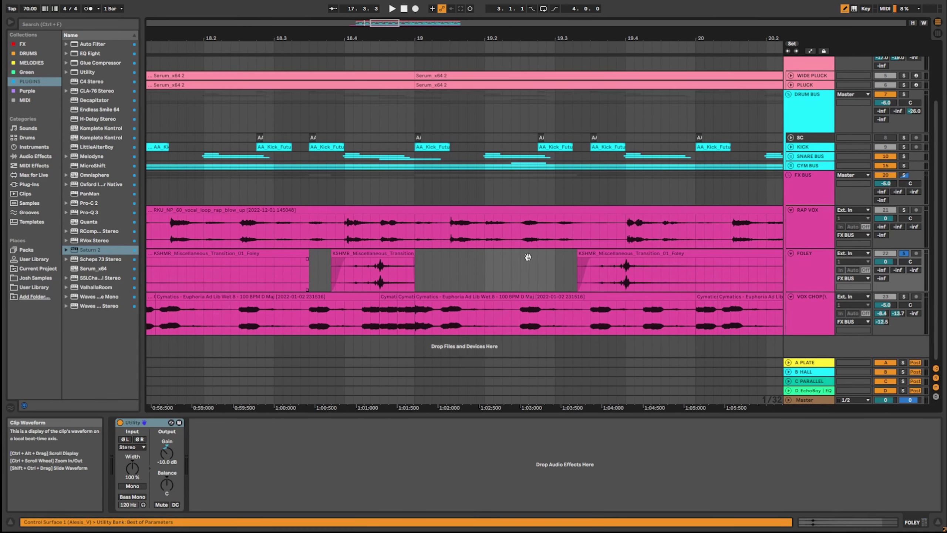
- Unfold SNARE BUS and the 14 AA_Clap track, and highlight the clap roll from 20.4.3 and the FOLEY hit beneath it for comparison
drag(563, 271, 71, 267)
click(790, 156)
scroll(467, 182, down, 3)
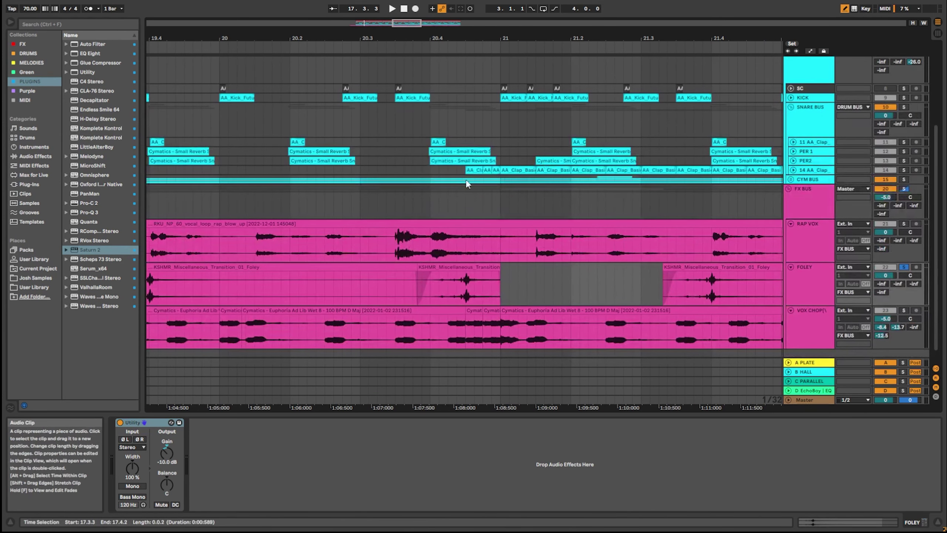
scroll(467, 183, up, 3)
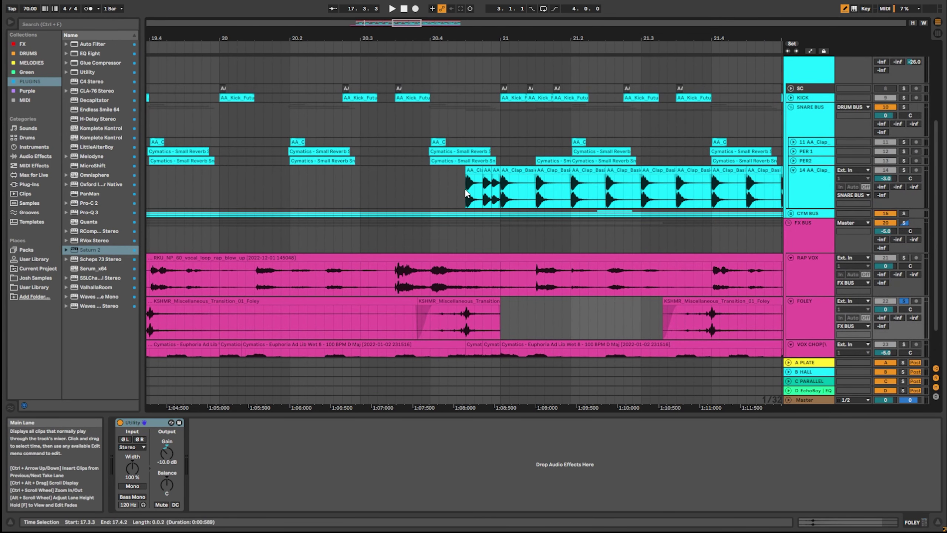
drag(466, 192, 518, 188)
scroll(475, 297, up, 5)
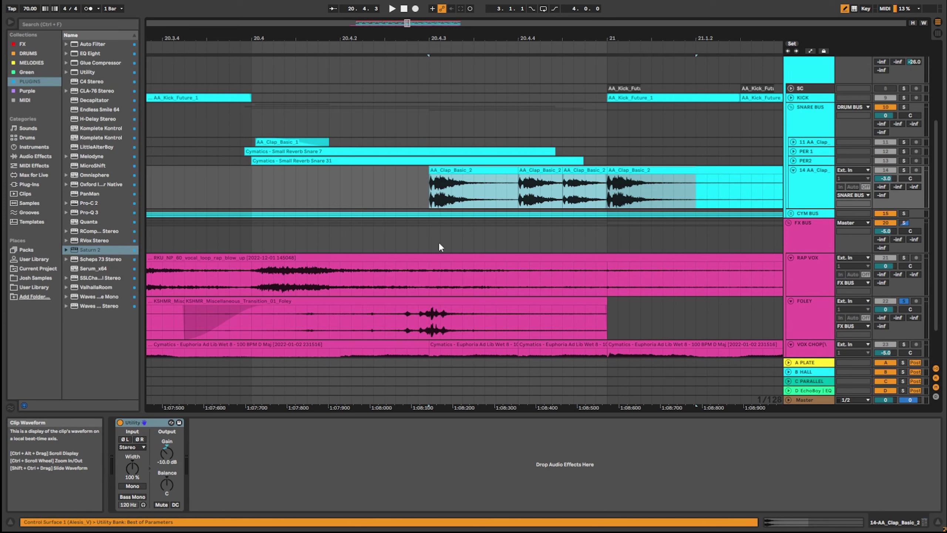
drag(271, 323, 626, 318)
scroll(625, 318, down, 8)
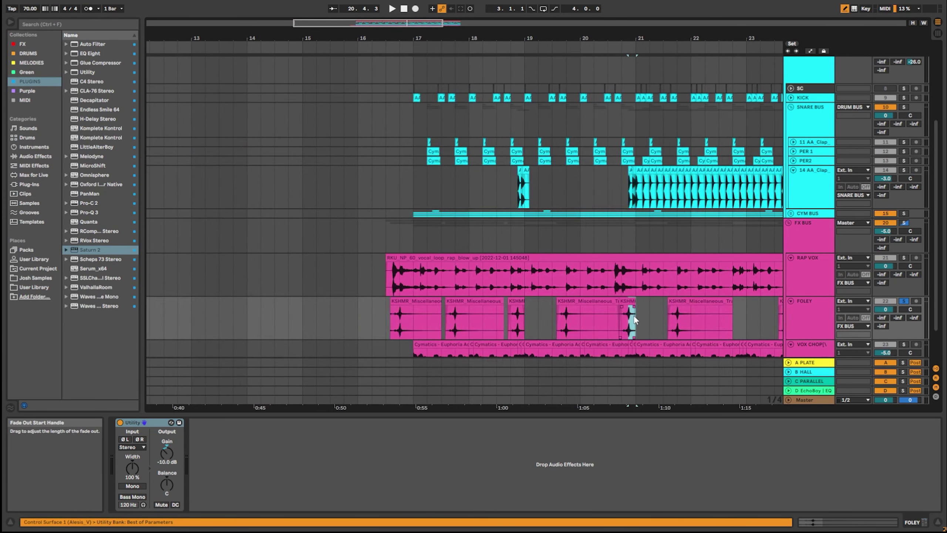
- Unfold and solo the VOX CHOP track, and play its clips from bar 17
click(791, 344)
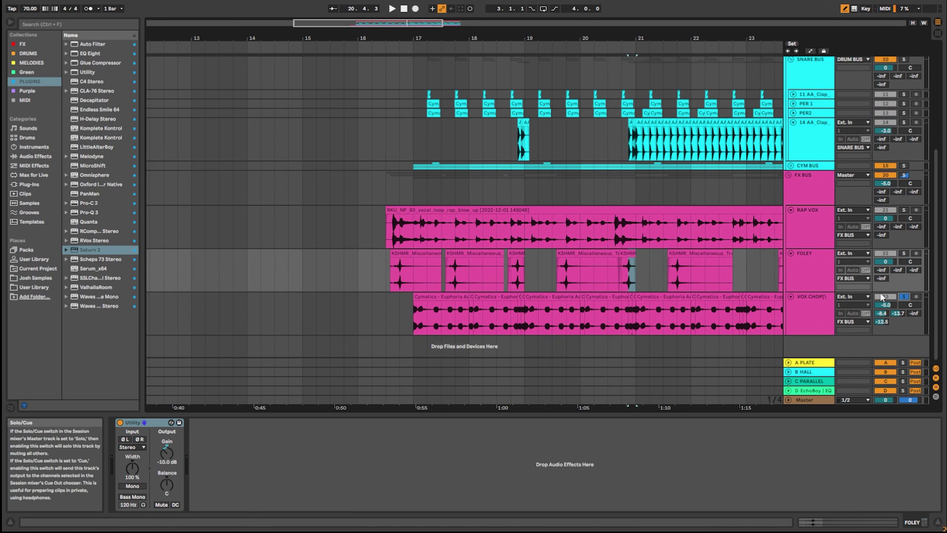
scroll(547, 327, up, 8)
scroll(547, 323, down, 8)
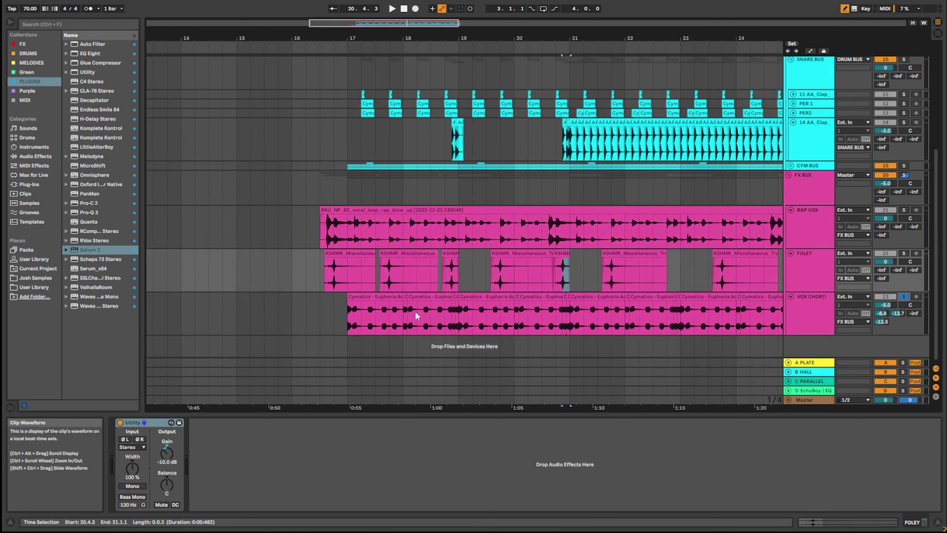
click(346, 319)
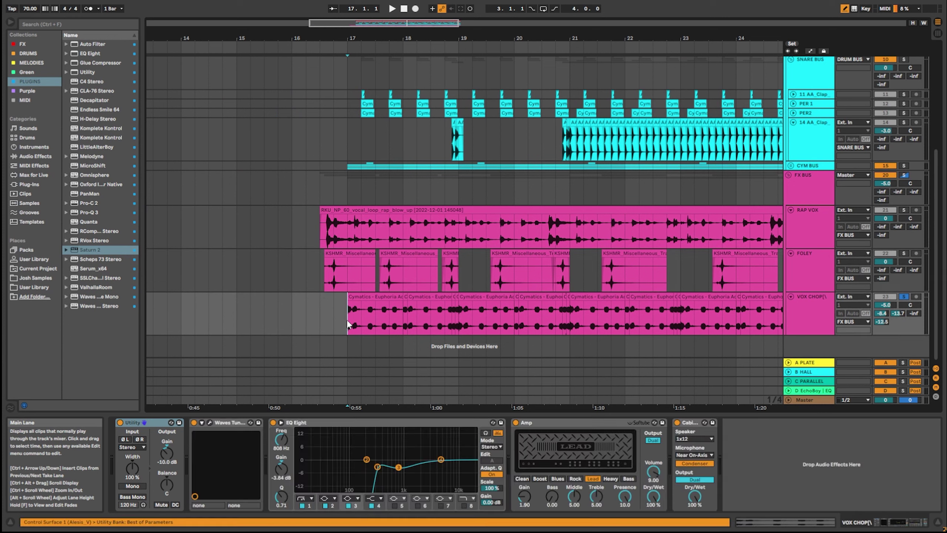
scroll(347, 319, up, 4)
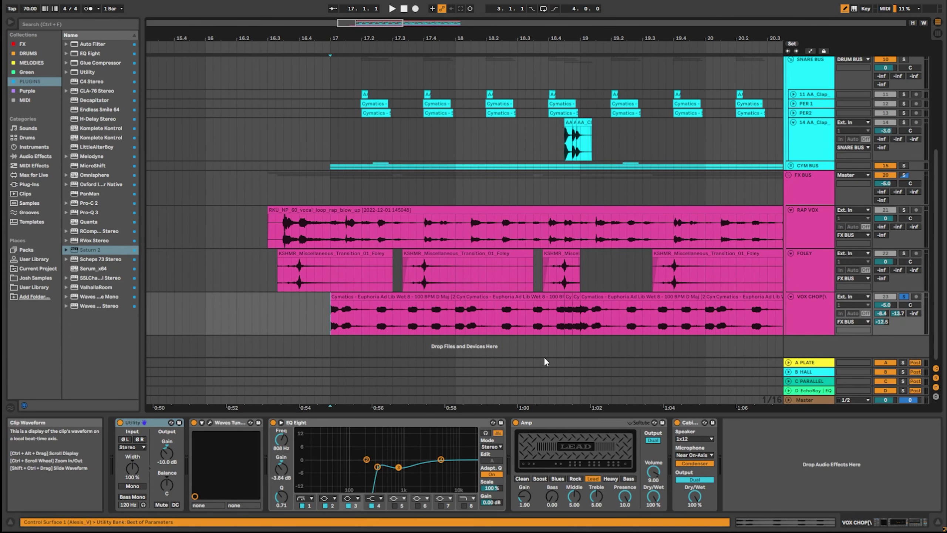
key(space)
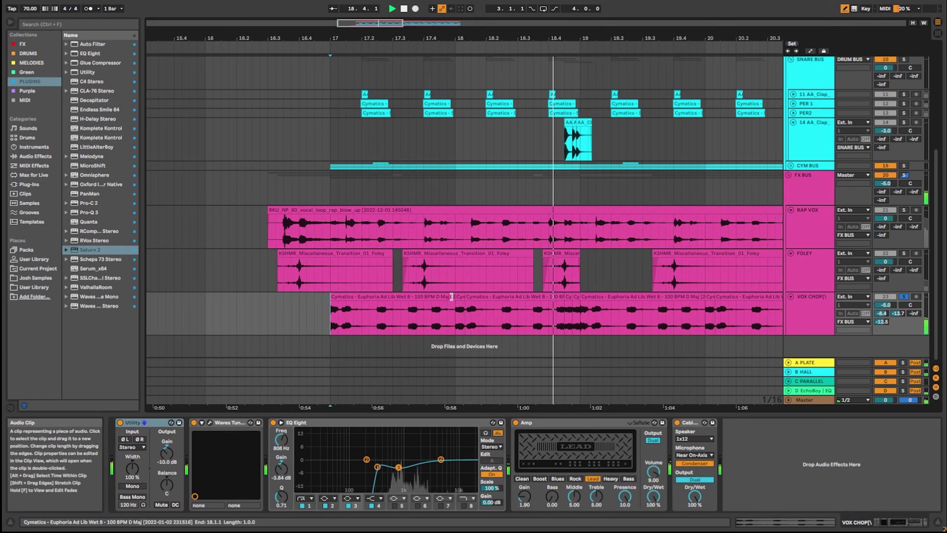
key(space)
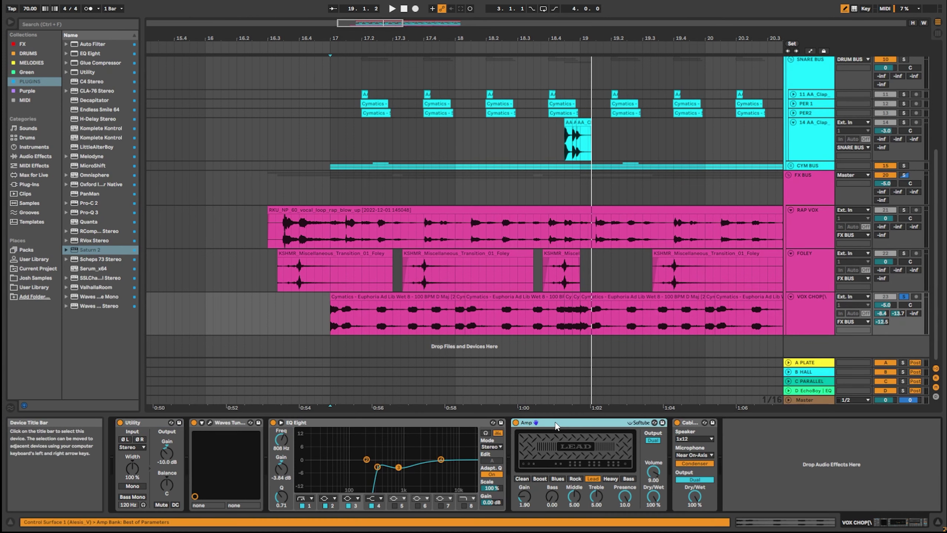
- Bypass the Amp and Cabinet devices on VOX CHOP and play the vocal chop from bar 17 without them
click(687, 423)
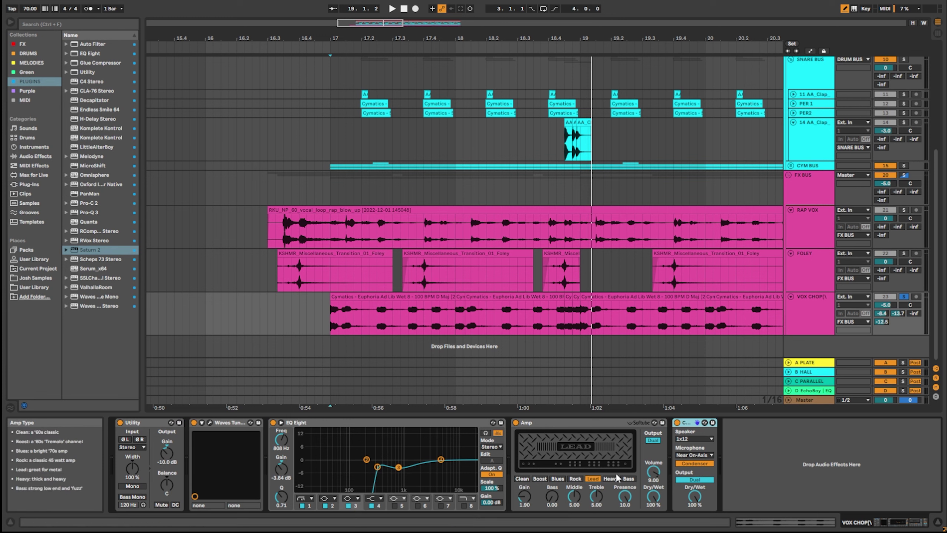
click(516, 422)
click(676, 423)
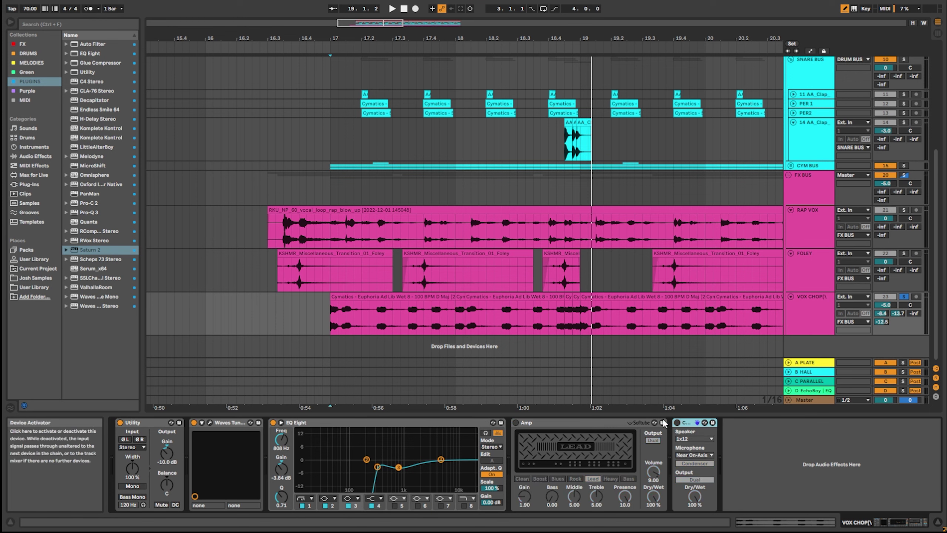
click(331, 320)
key(space)
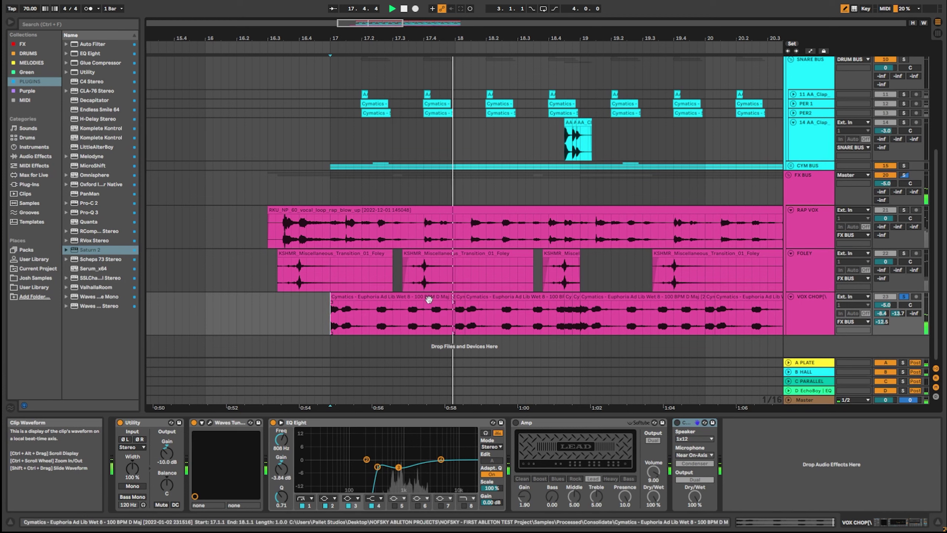
drag(331, 317, 454, 317)
key(space)
click(327, 310)
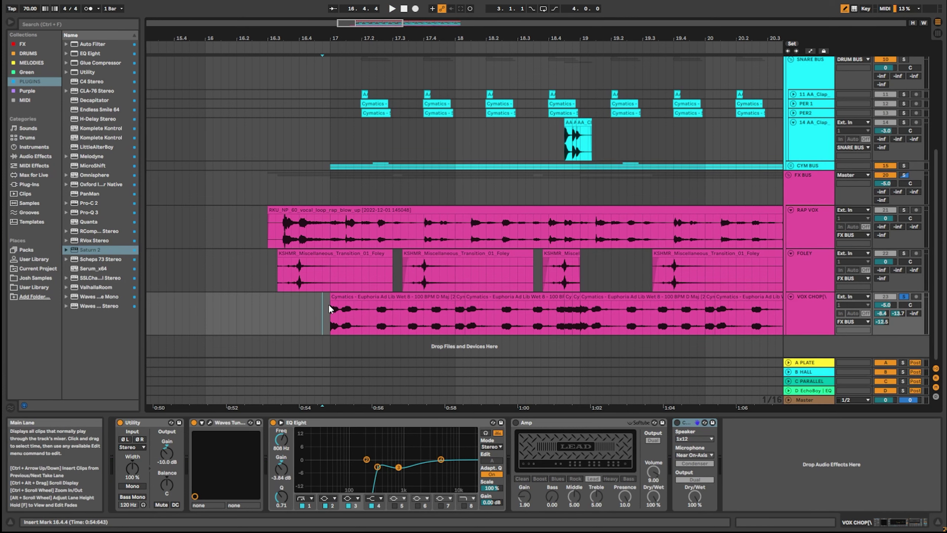
- Reactivate the Amp and Cabinet devices on VOX CHOP and play the chop from 17.1.1 for comparison
click(515, 423)
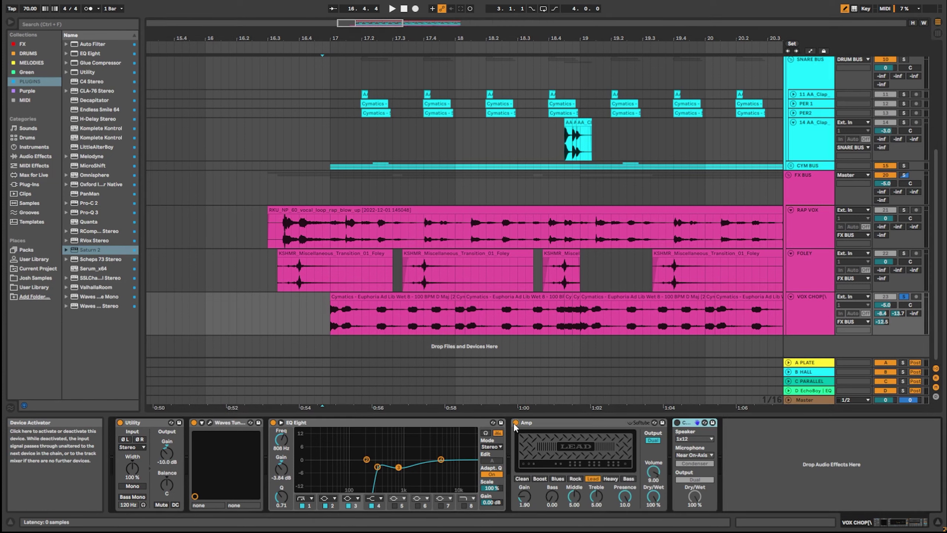
click(676, 422)
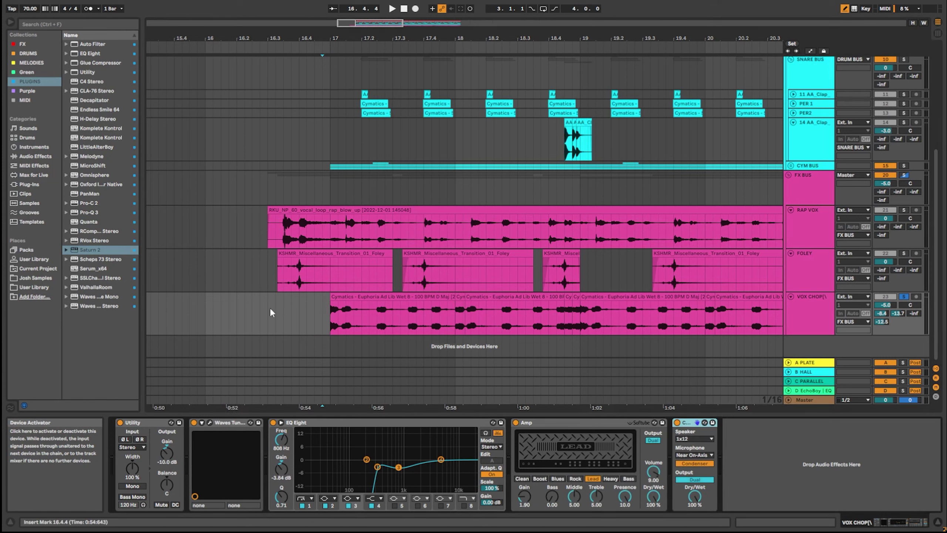
click(330, 316)
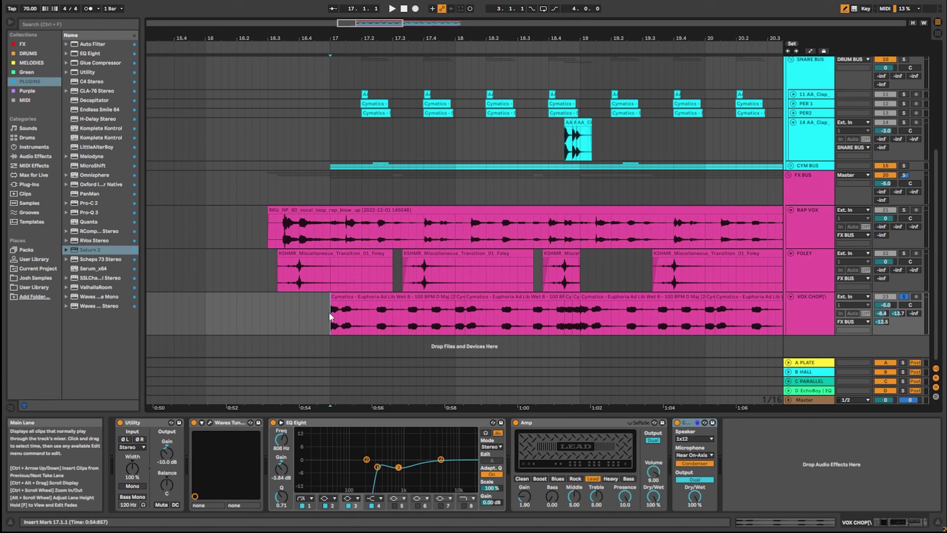
key(space)
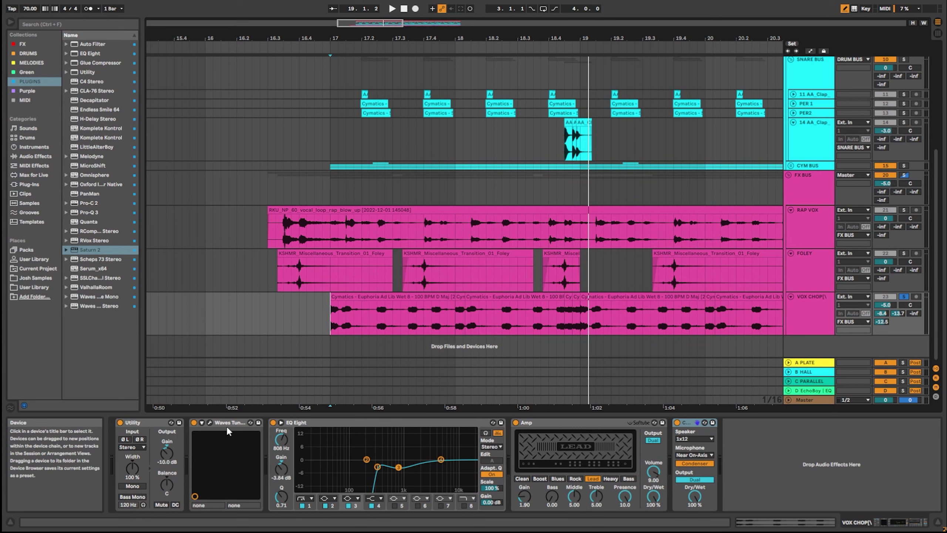
- Select the EQ Eight device on VOX CHOP to examine its filter curve
click(330, 427)
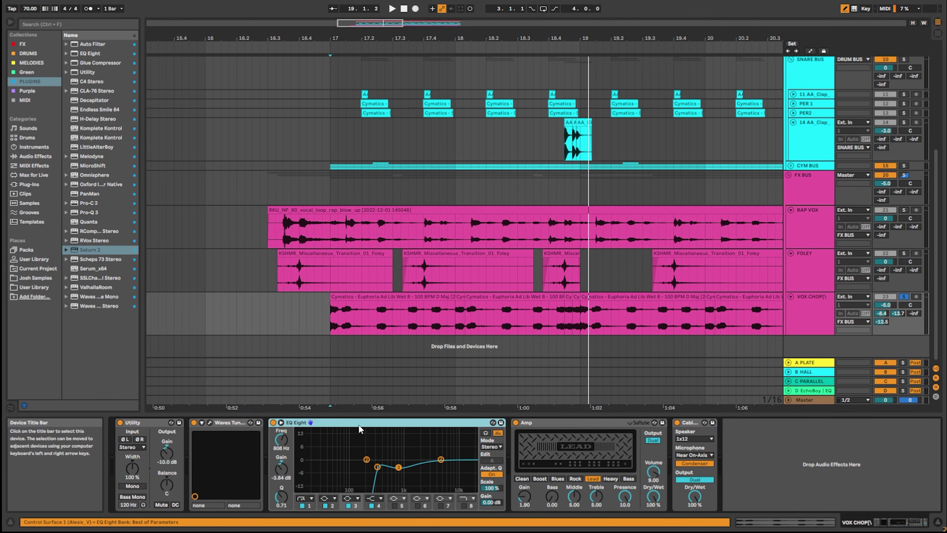